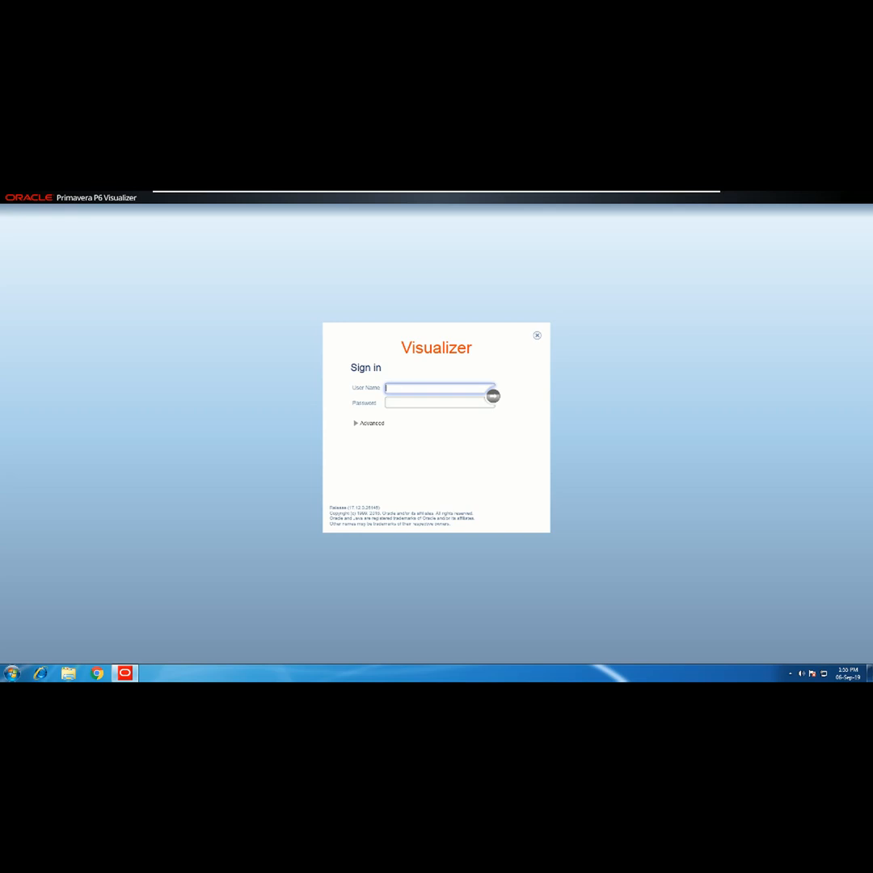
- Sign in to Visualizer with the account user name and password
text(admin)
key(Tab)
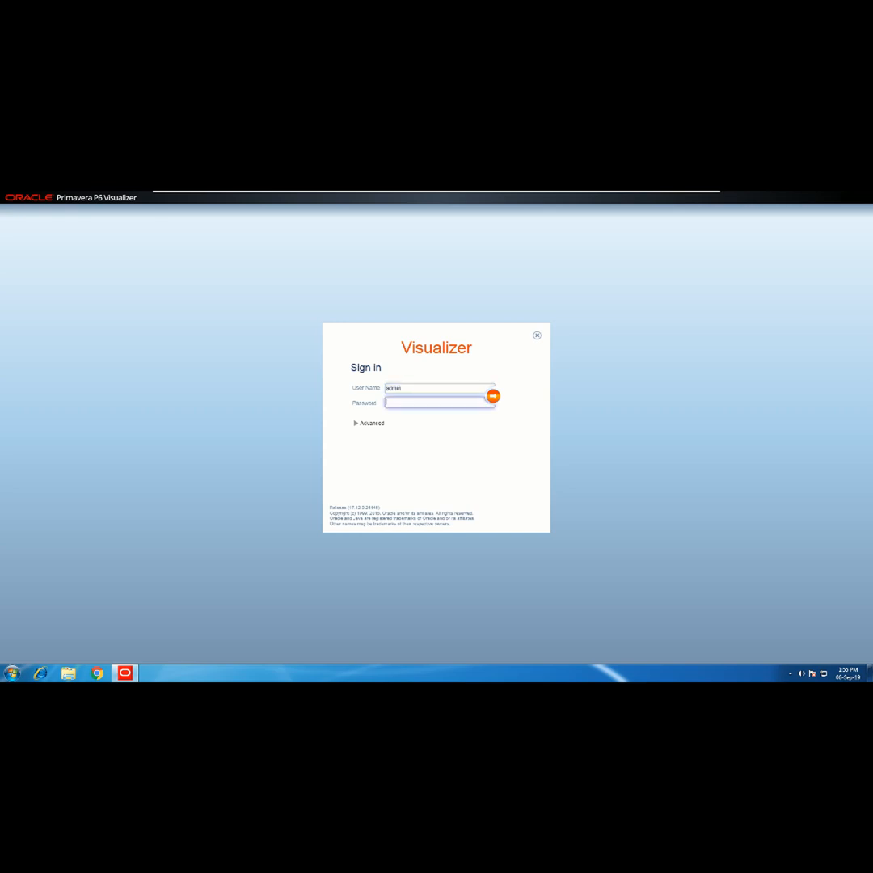
text(admin)
key(Return)
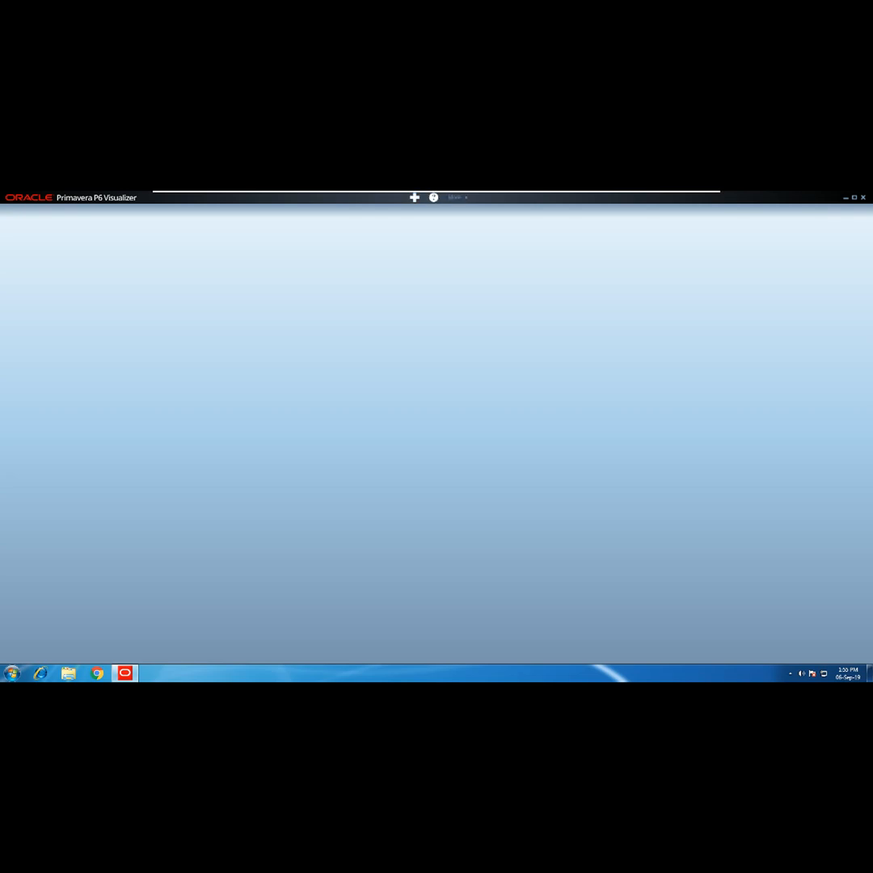
- Start a new Gantt diagram from the + new-diagram menu
click(454, 197)
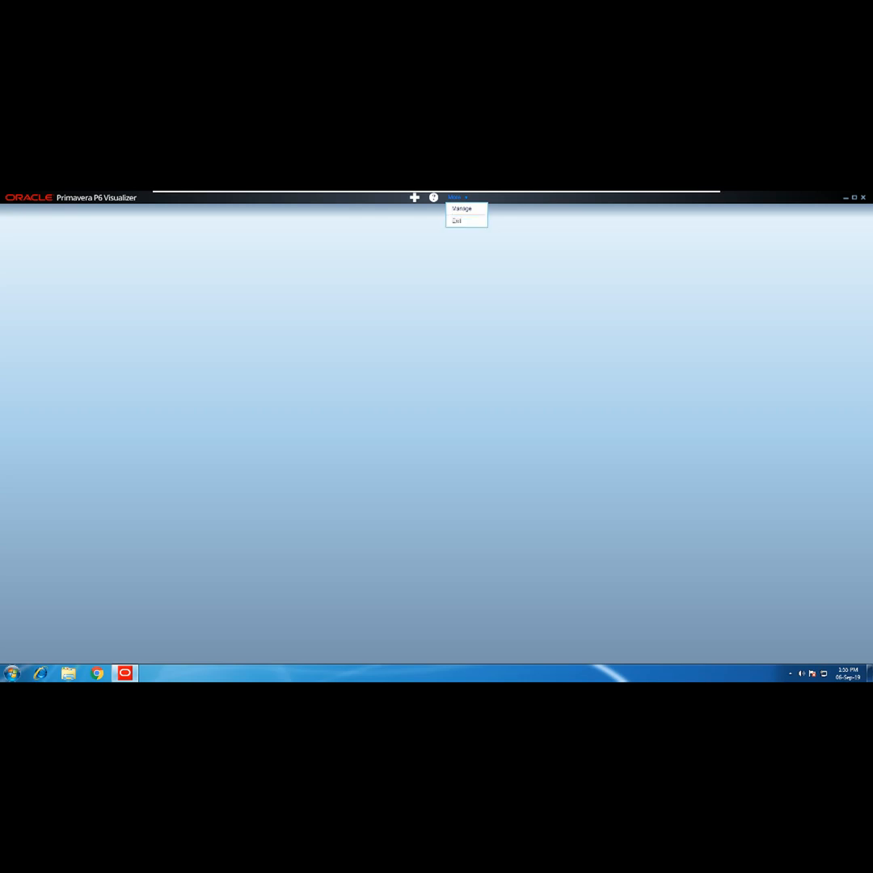
click(414, 197)
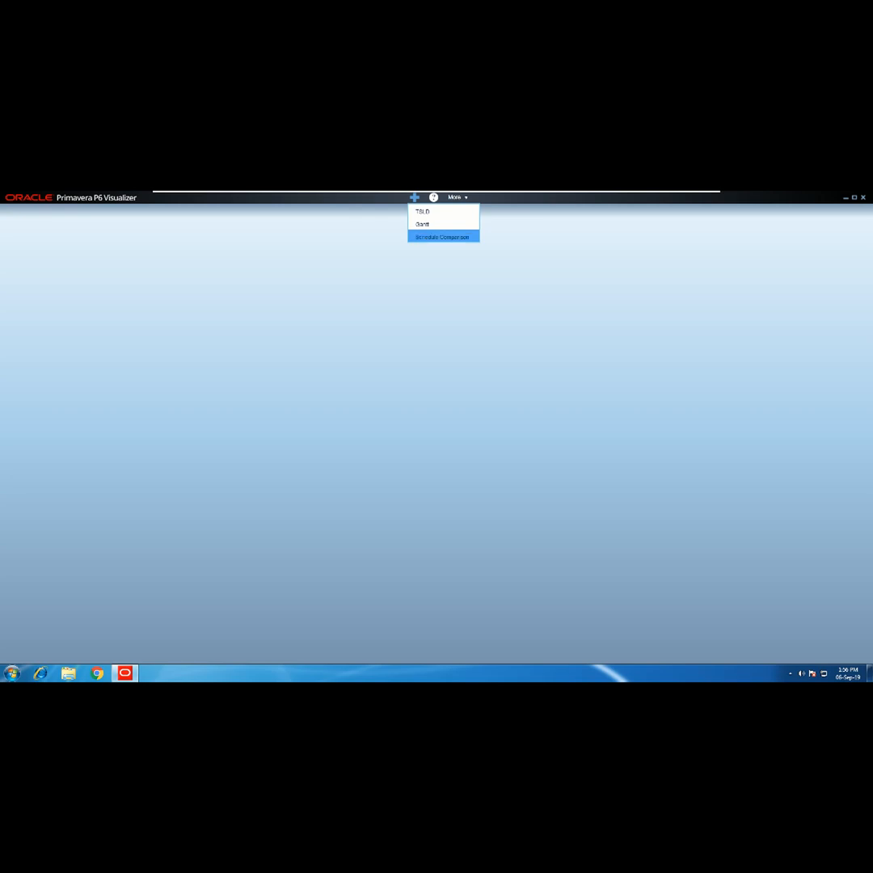
click(423, 224)
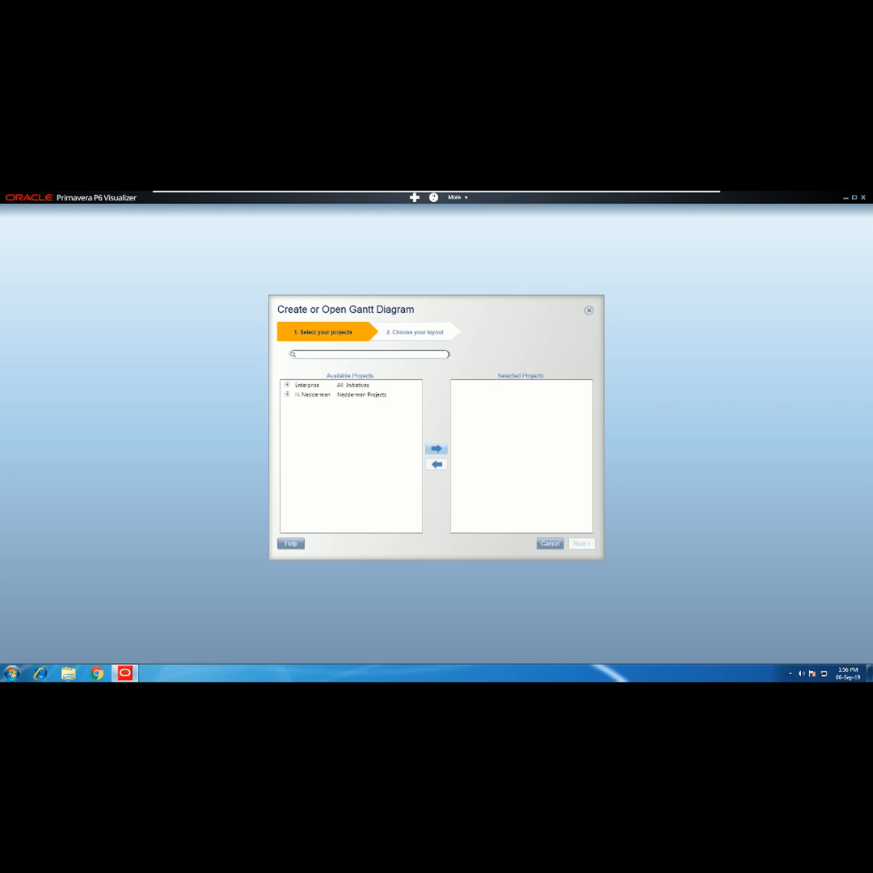
- Add project 175030 Bell Airfield from H. Nedderman > Industrial > Air to the selection
click(287, 394)
click(287, 404)
click(287, 413)
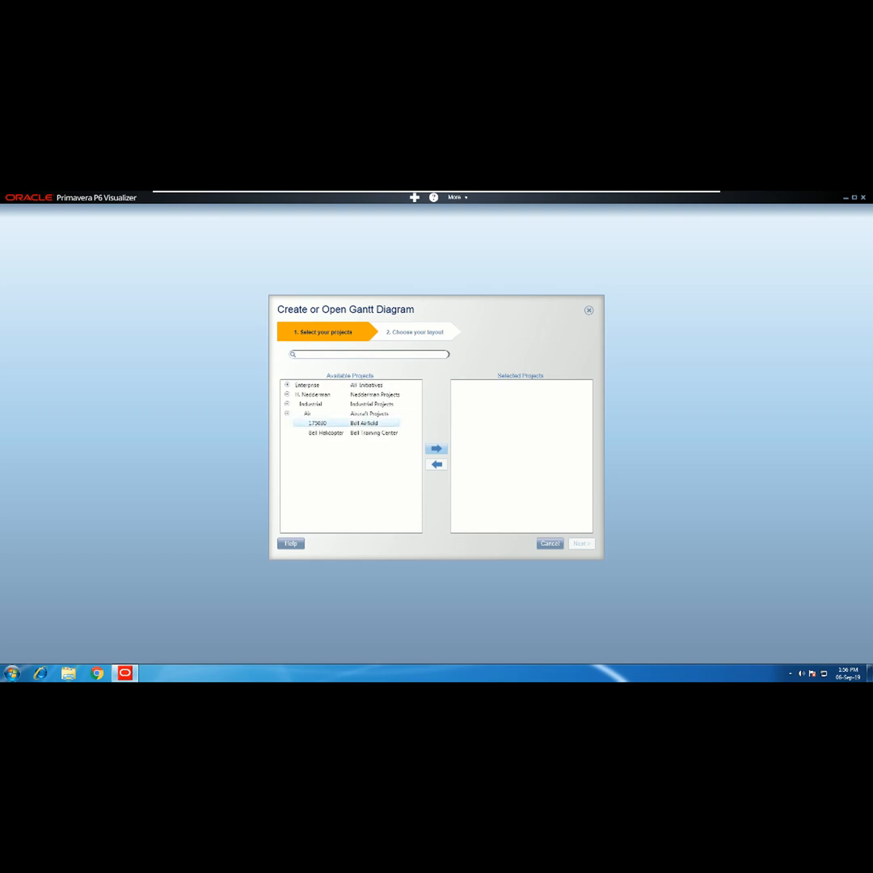
click(320, 423)
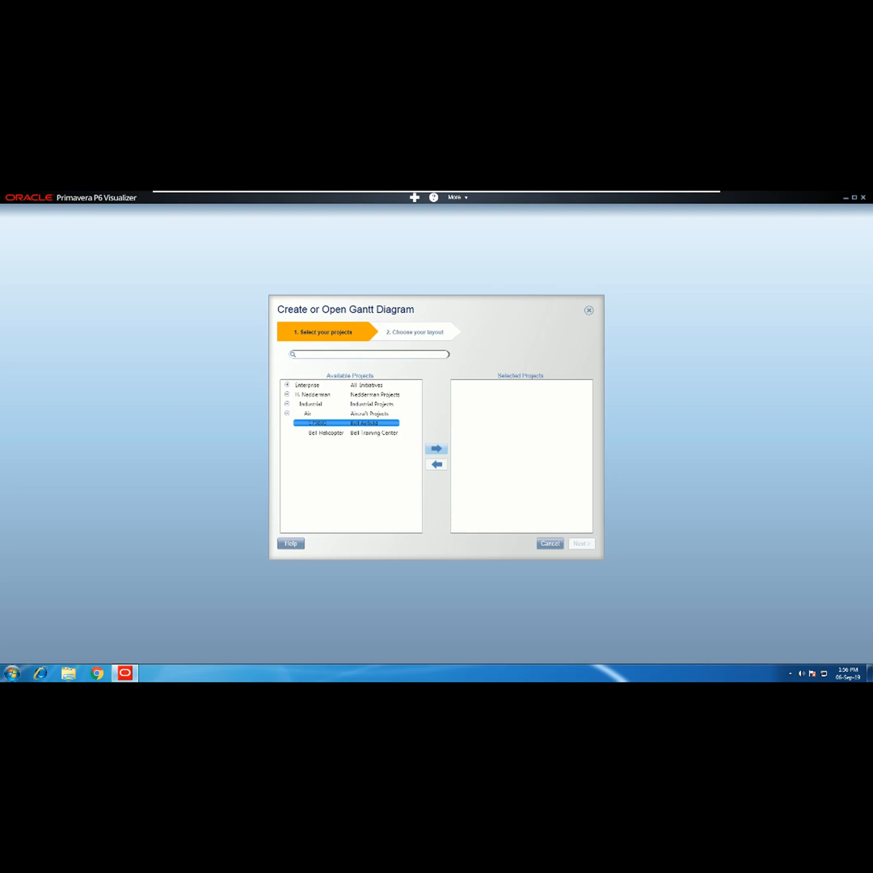
click(437, 449)
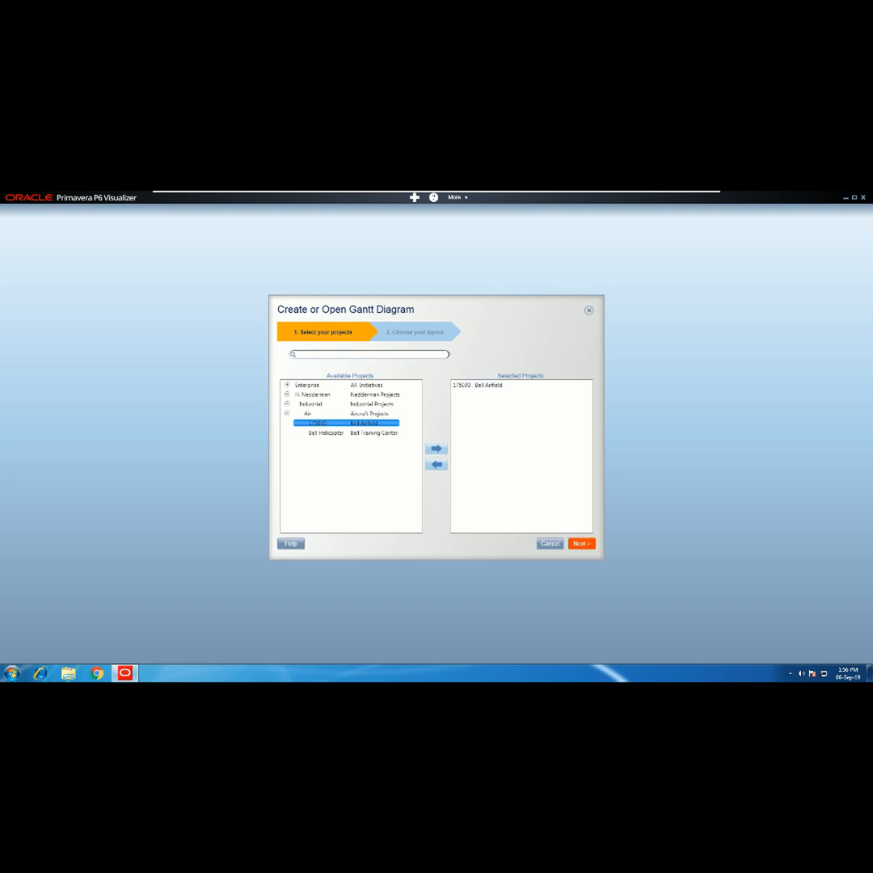
- Create a new layout named TAG and draw the Gantt chart
click(581, 543)
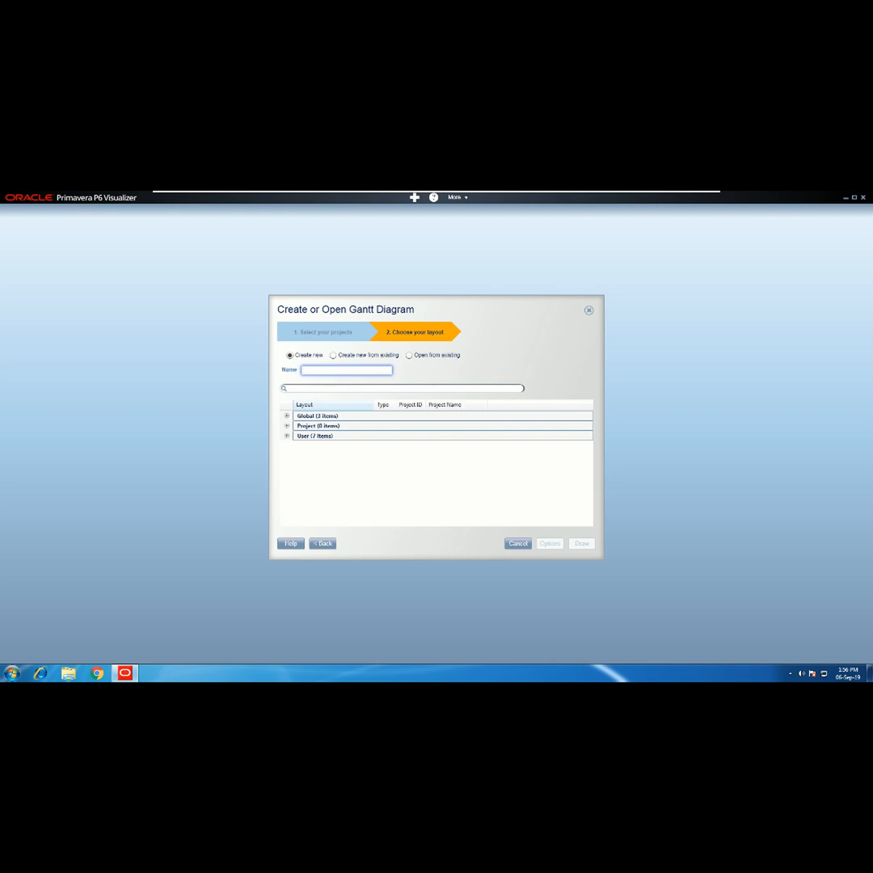
text(TAG)
click(582, 543)
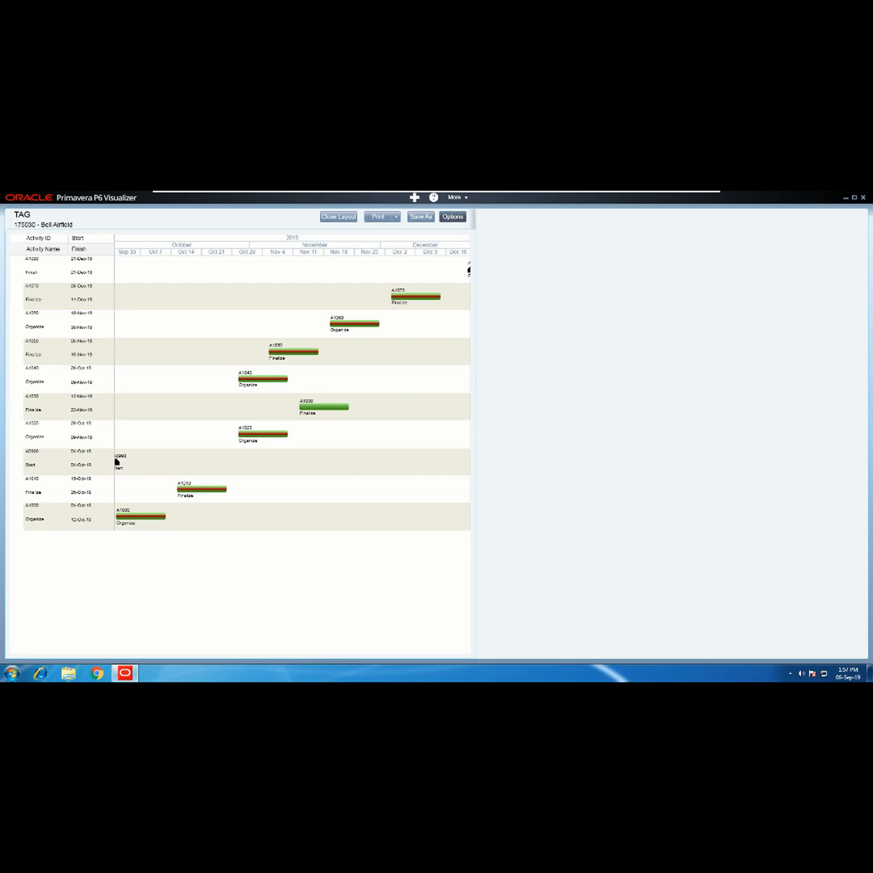
- Open Options on the drawn TAG Gantt chart to edit its layout
click(452, 217)
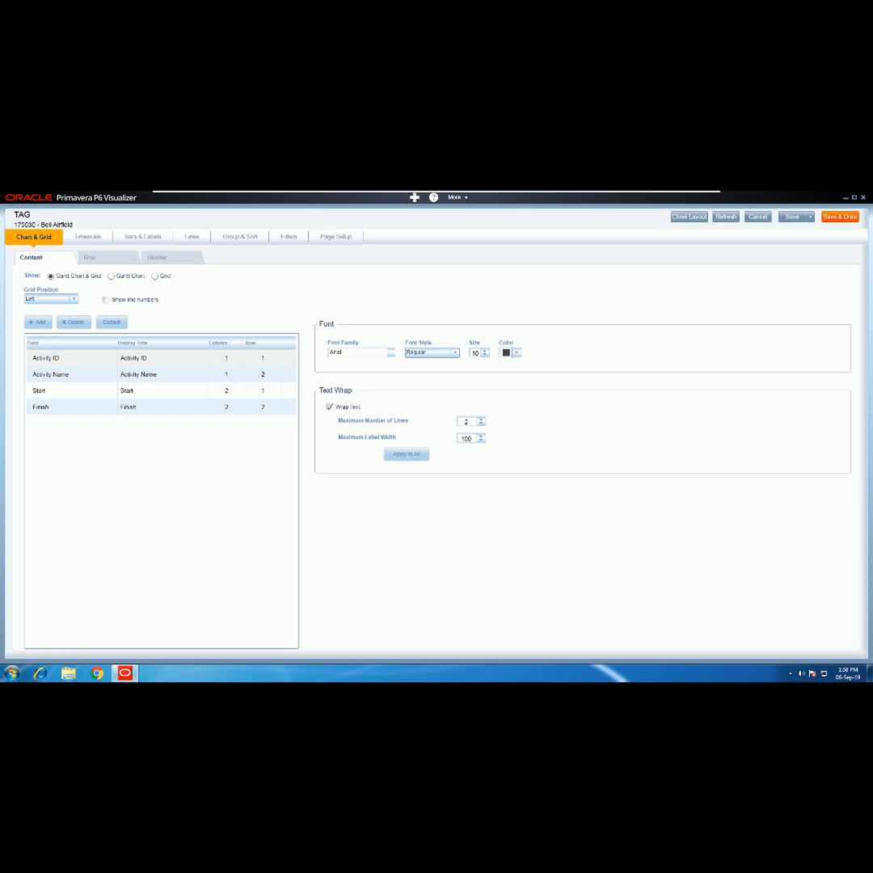
- Inspect the grid's row colour and header font settings, then go to Timescale
click(90, 258)
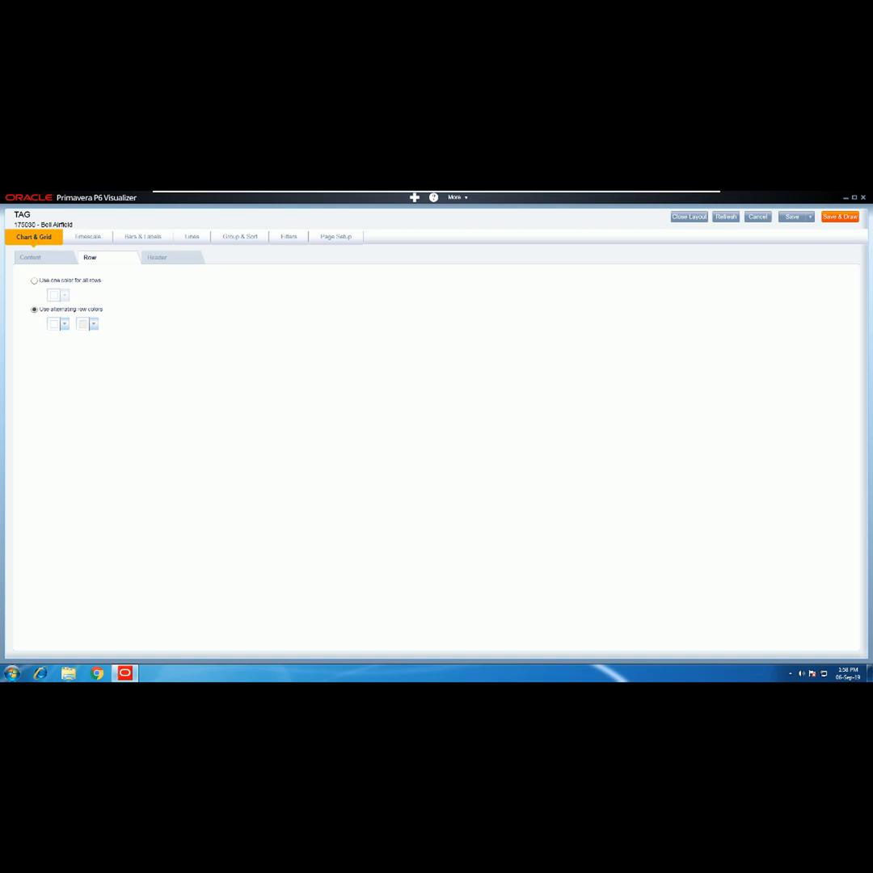
click(157, 257)
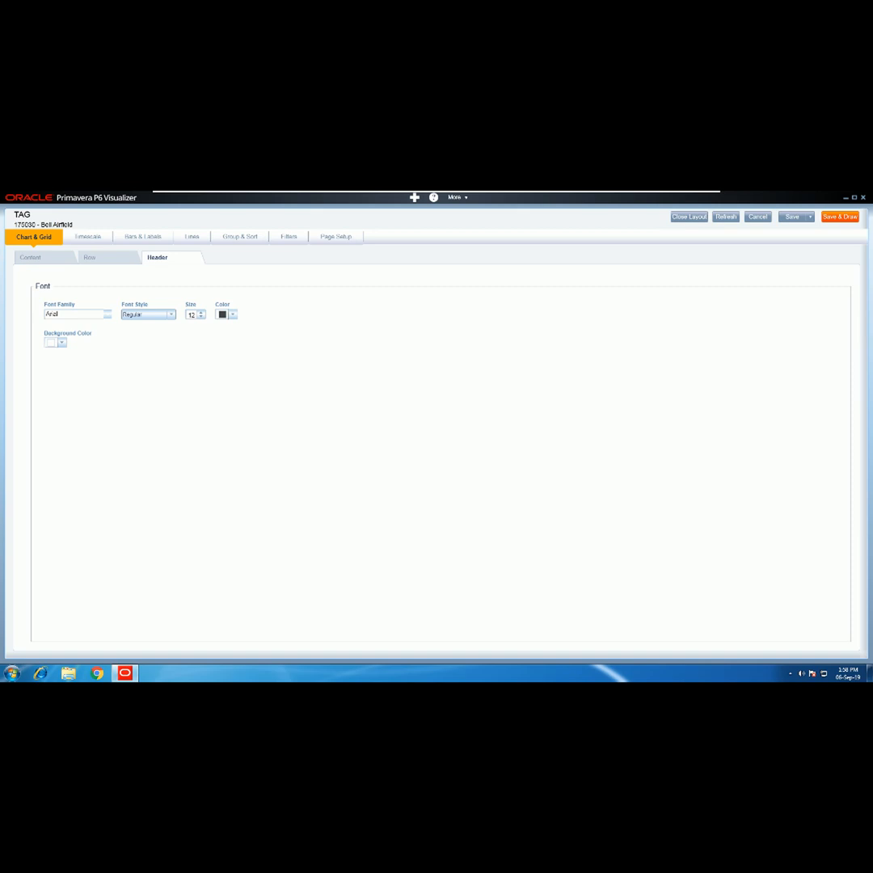
click(87, 237)
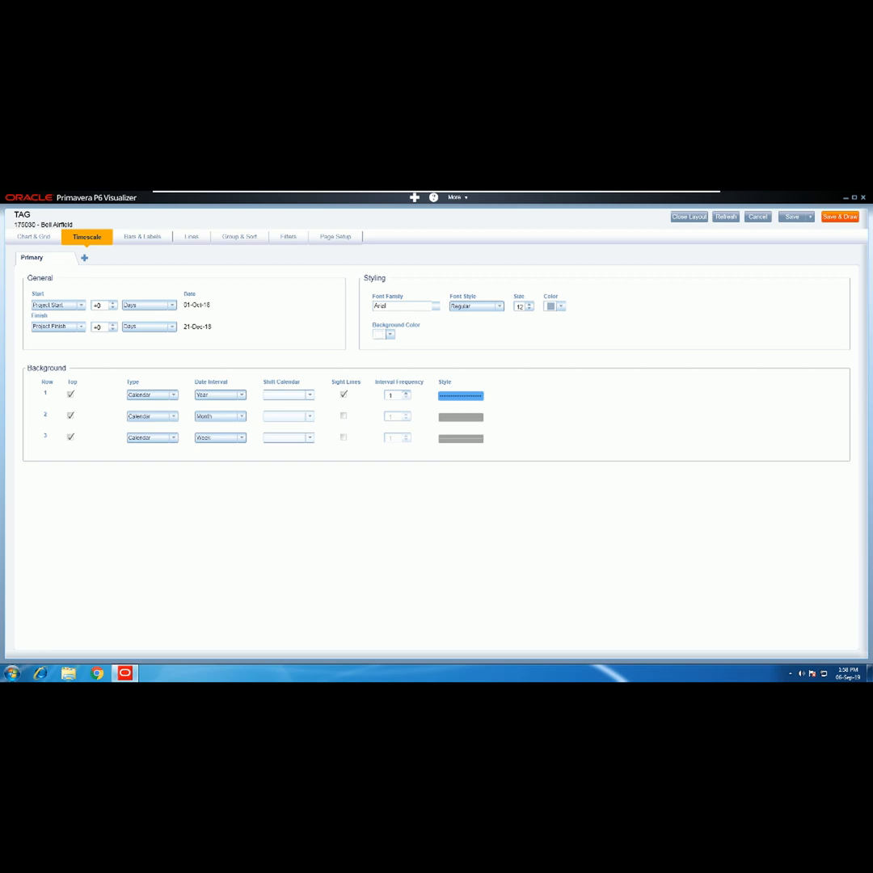
- Offset the timescale start by -7 days and the finish by +6 days
click(113, 308)
click(113, 307)
click(114, 307)
click(113, 308)
click(113, 307)
click(113, 307)
click(113, 308)
click(113, 325)
click(113, 325)
click(112, 325)
click(113, 325)
click(113, 324)
click(112, 325)
click(112, 325)
click(142, 237)
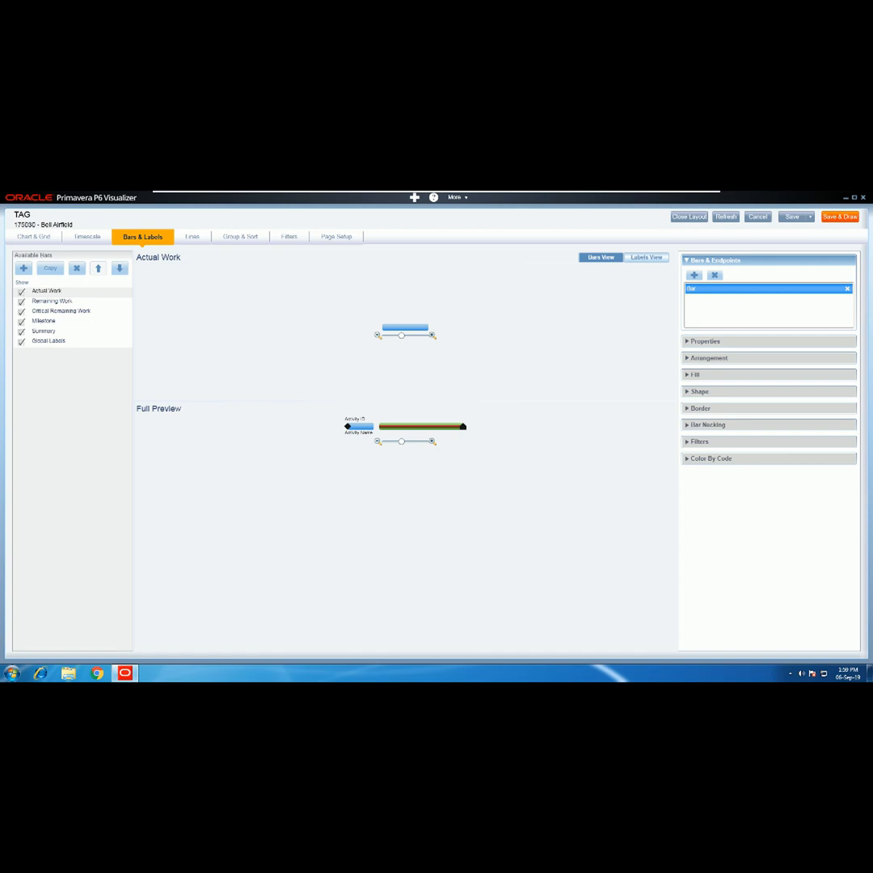
click(646, 257)
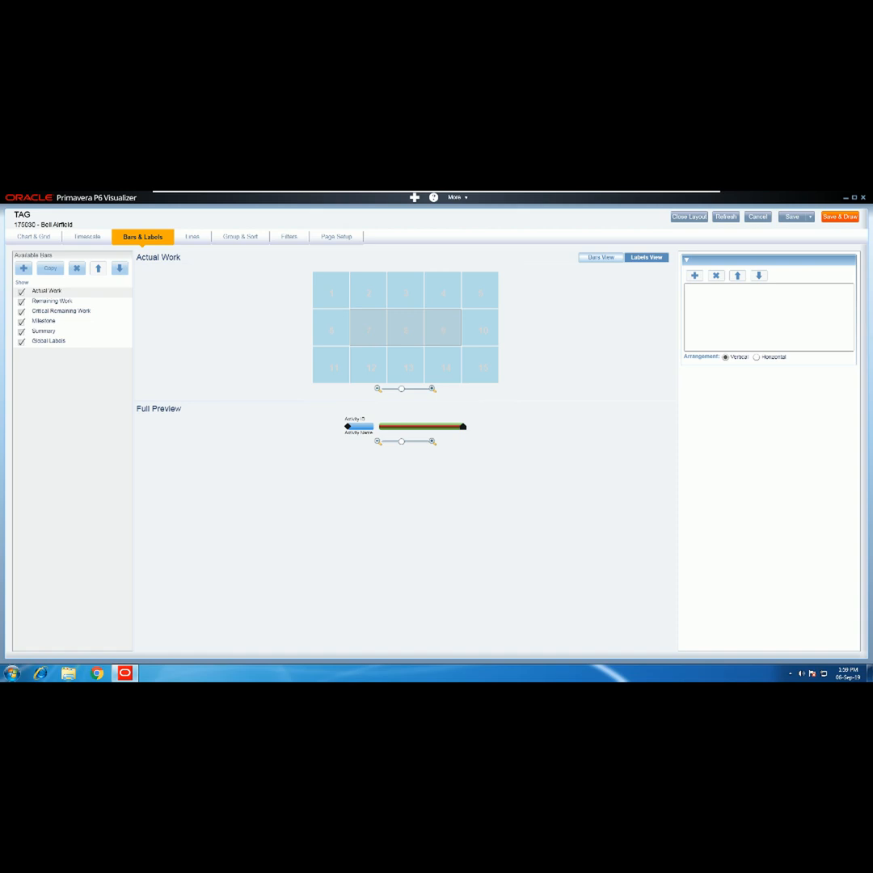
click(601, 257)
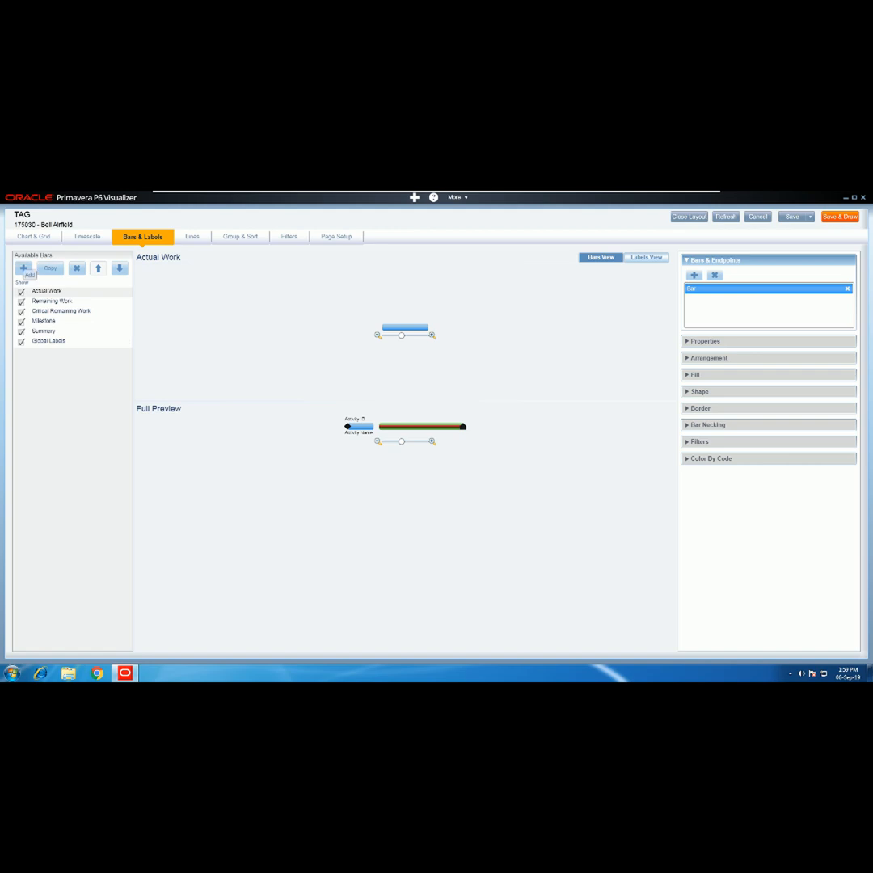
click(24, 268)
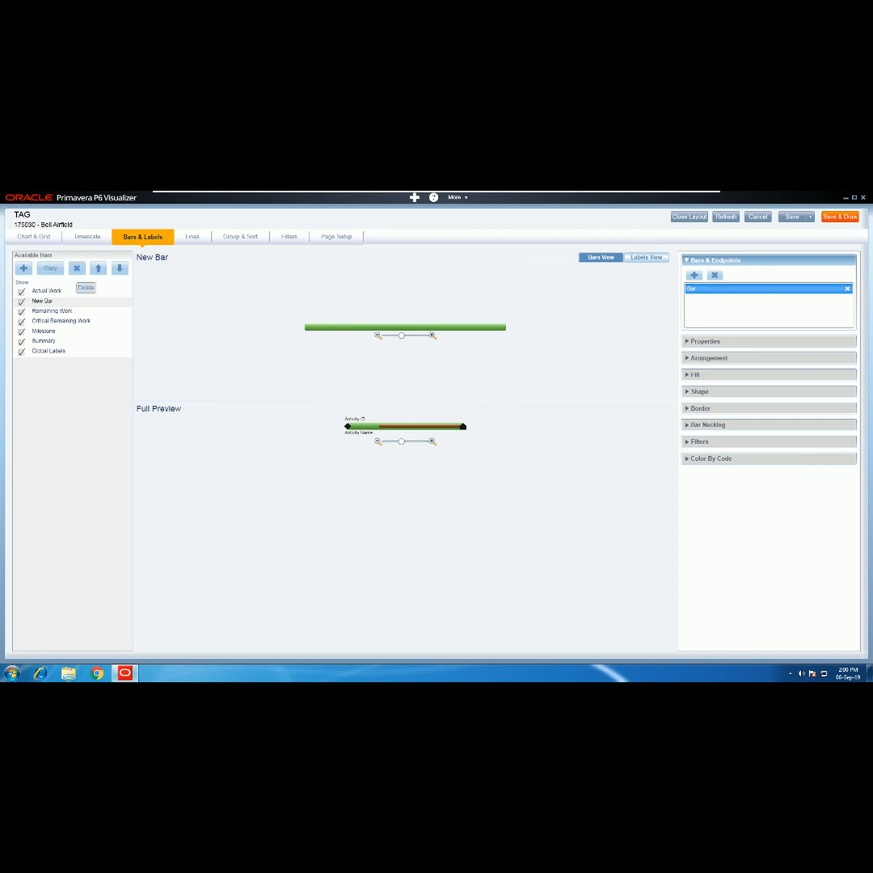
click(76, 269)
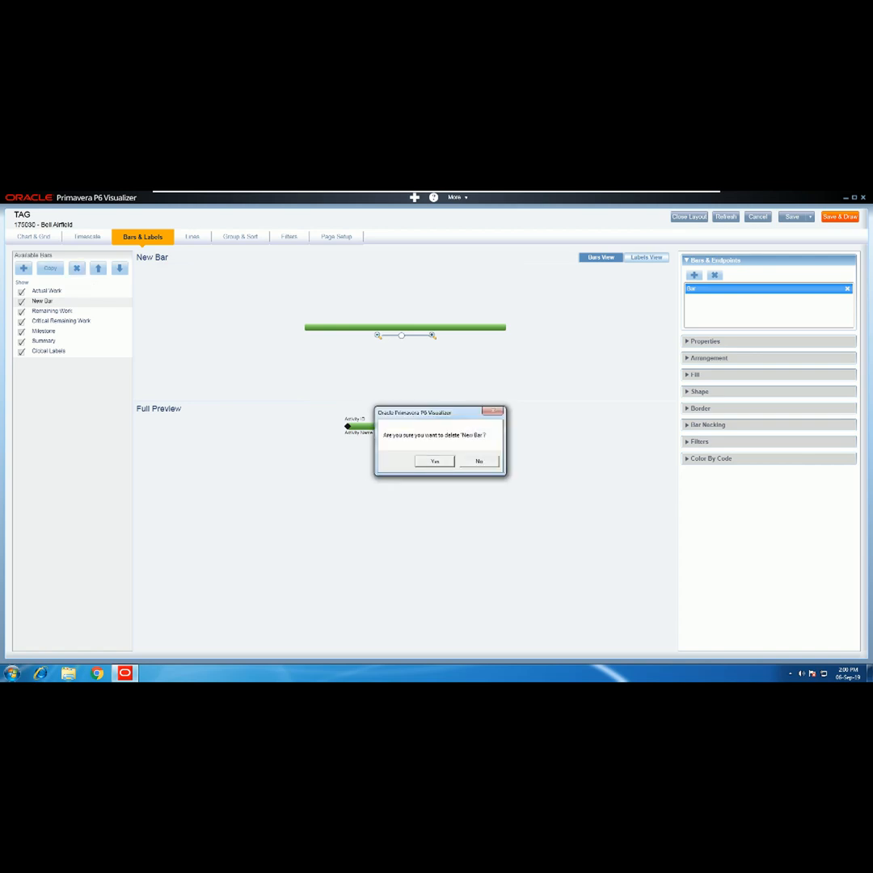
click(435, 462)
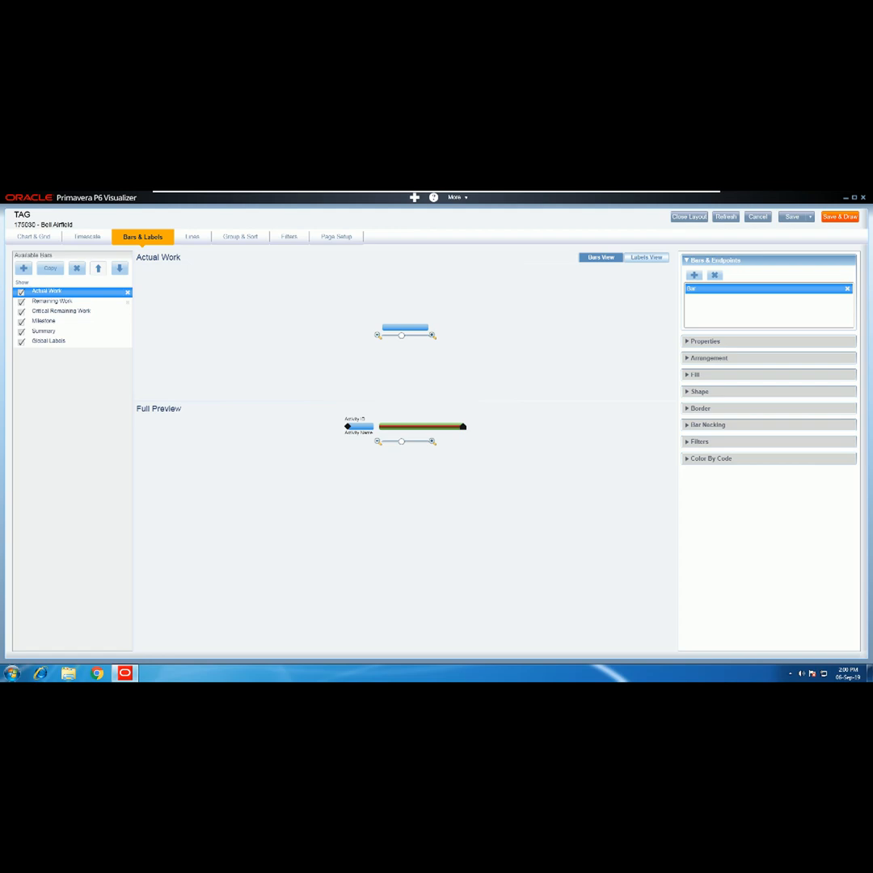
- Select the Critical Remaining Work bar and show its shape settings (rounded, height 5)
click(54, 302)
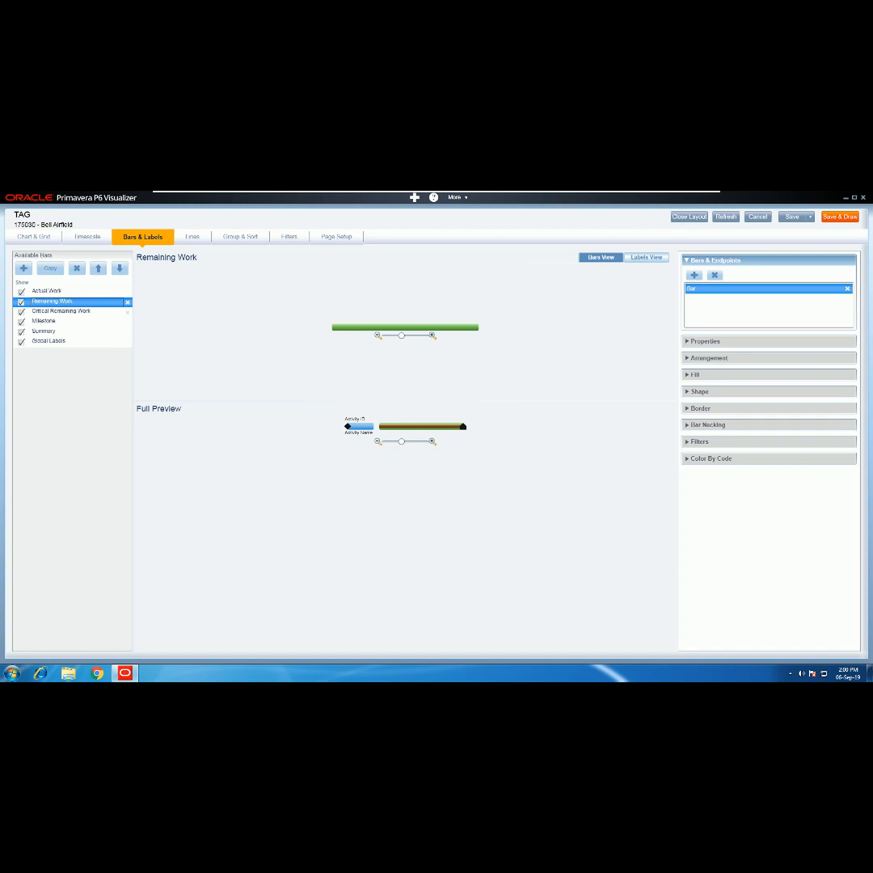
click(61, 312)
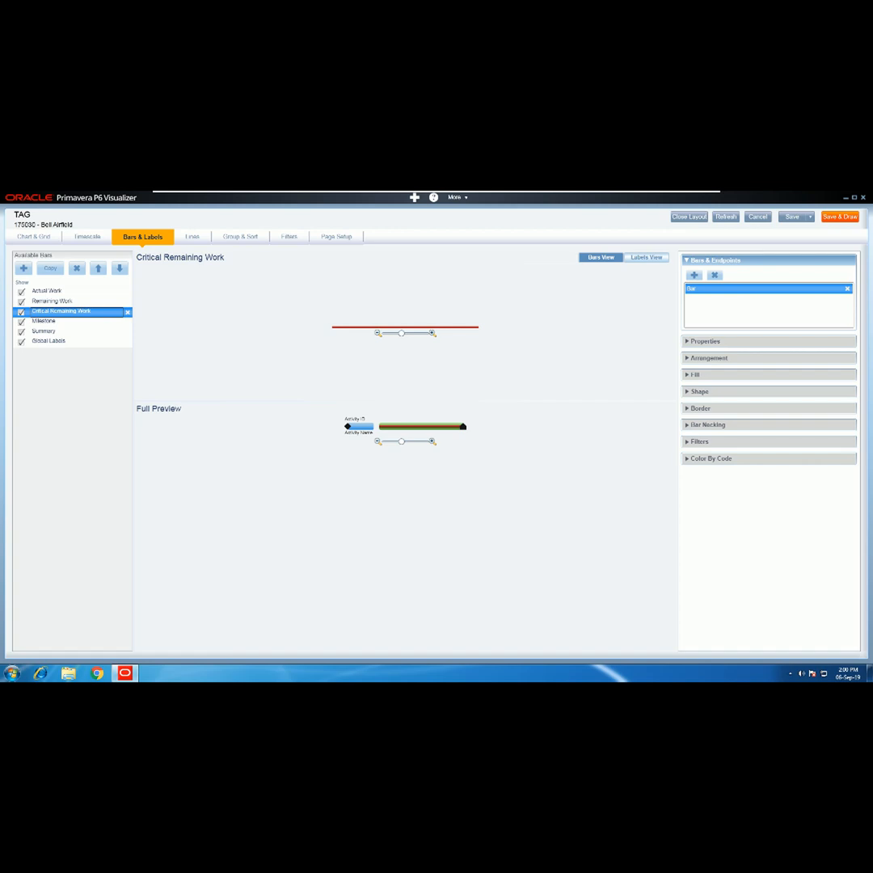
click(699, 392)
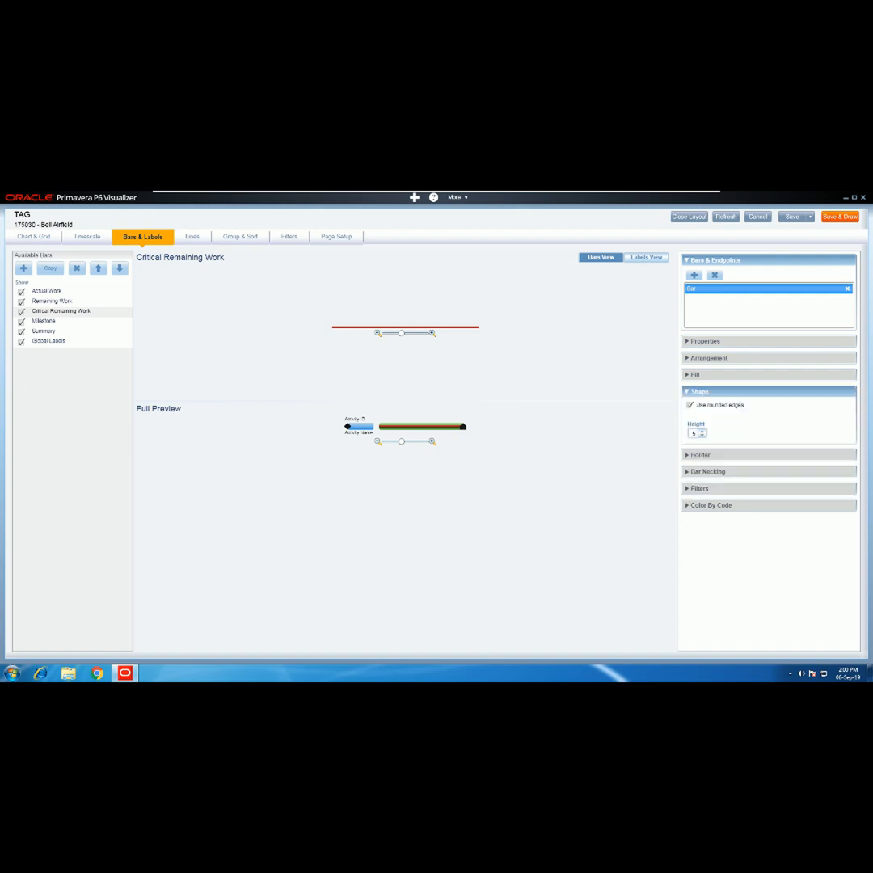
- Raise the Critical Remaining Work bar height to 14
click(702, 431)
click(702, 431)
click(701, 431)
click(701, 431)
click(701, 431)
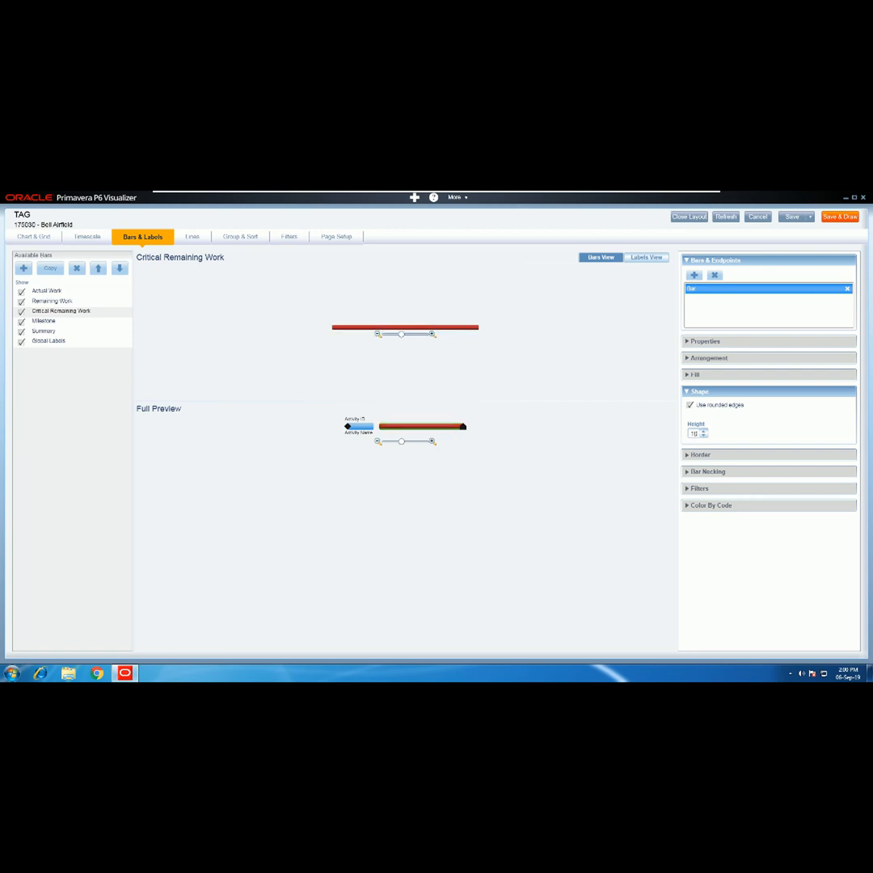
click(703, 431)
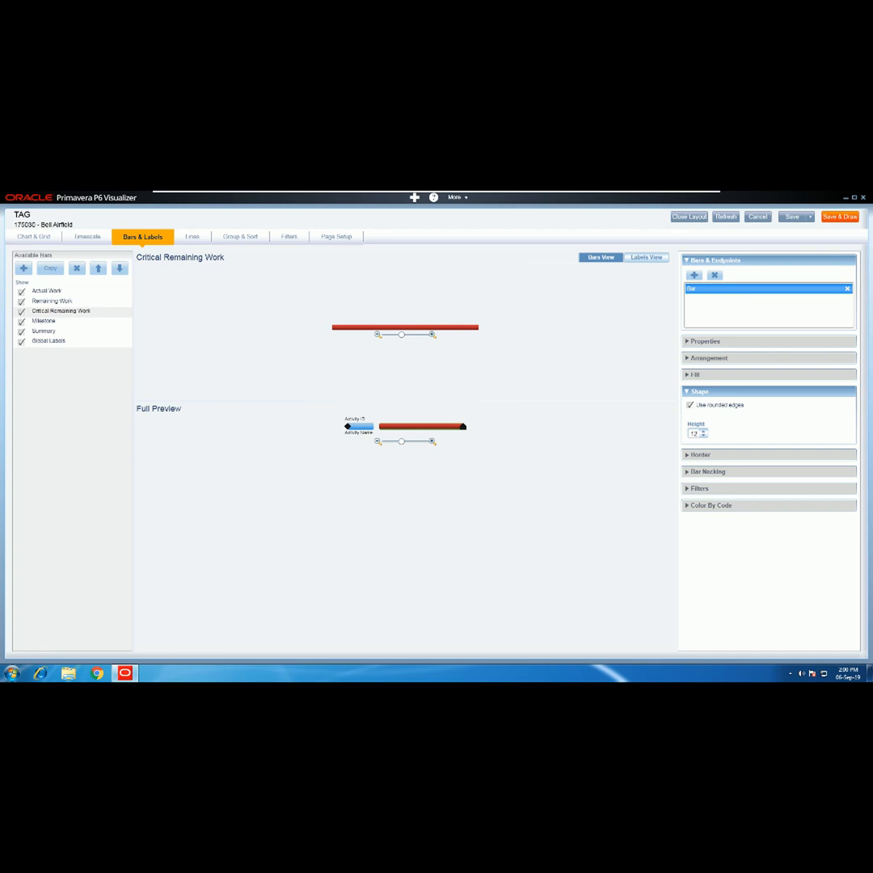
click(703, 431)
click(703, 431)
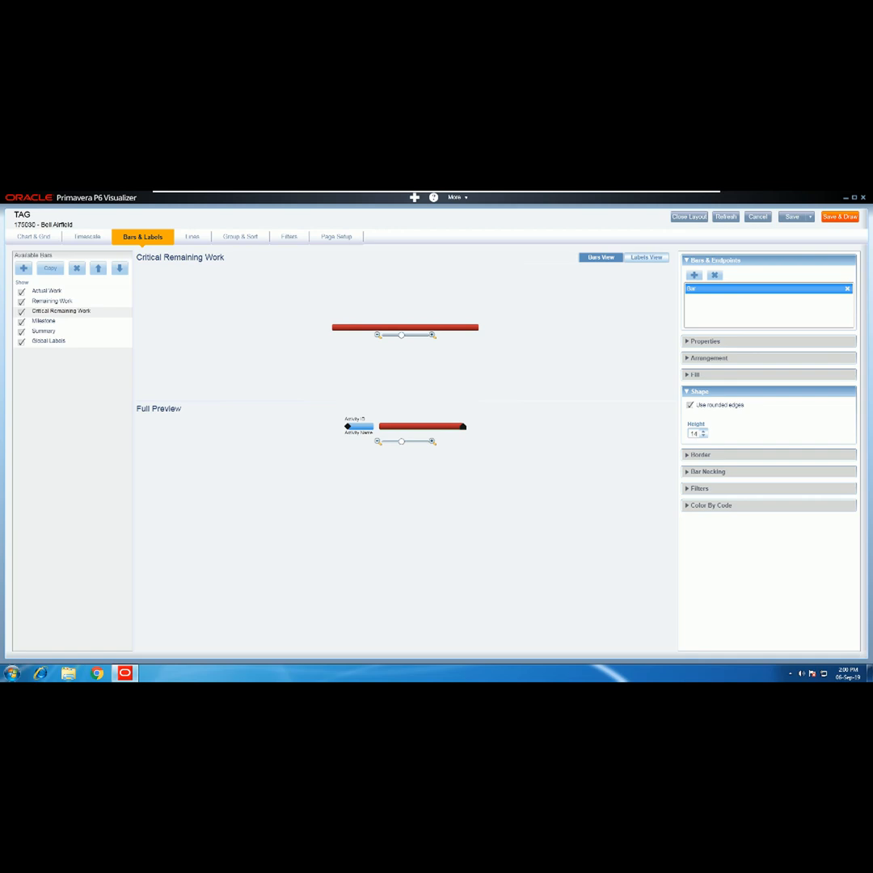
- Set the Summary bar height to 10
click(45, 322)
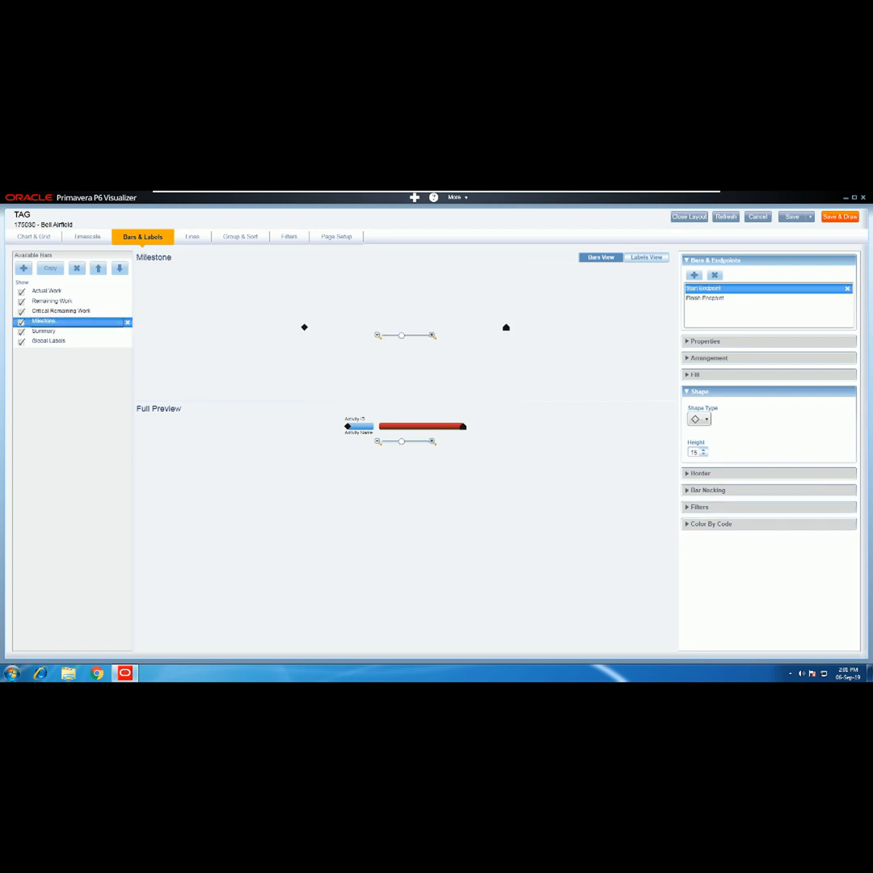
click(45, 332)
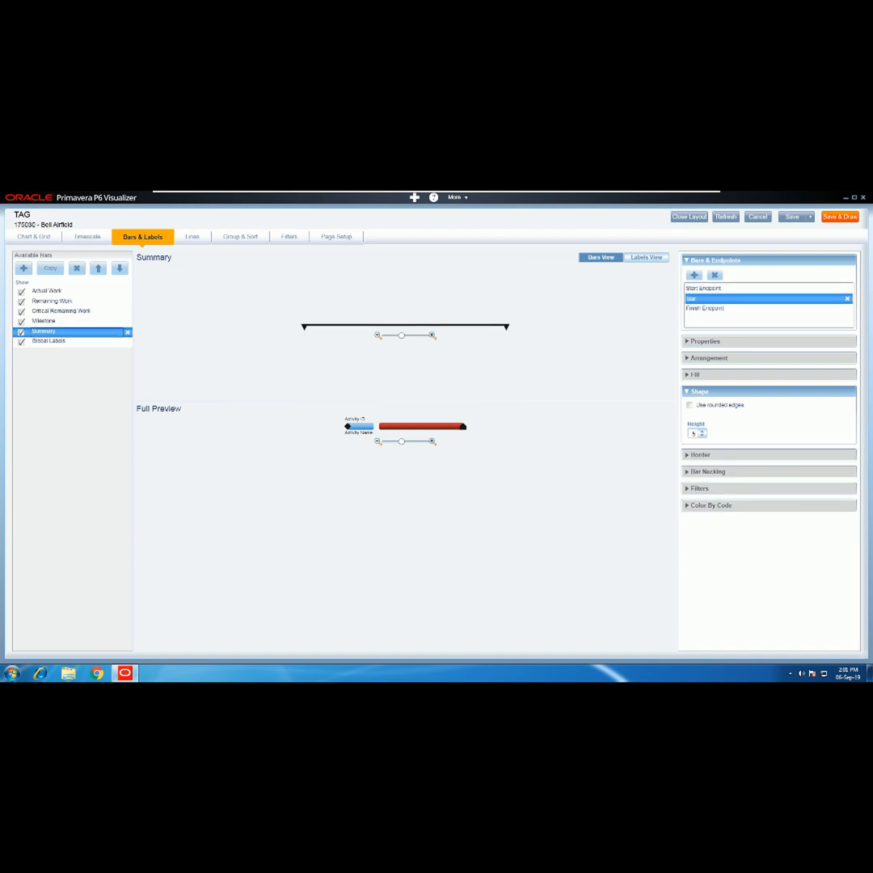
click(701, 431)
click(702, 430)
click(702, 431)
click(702, 431)
click(702, 431)
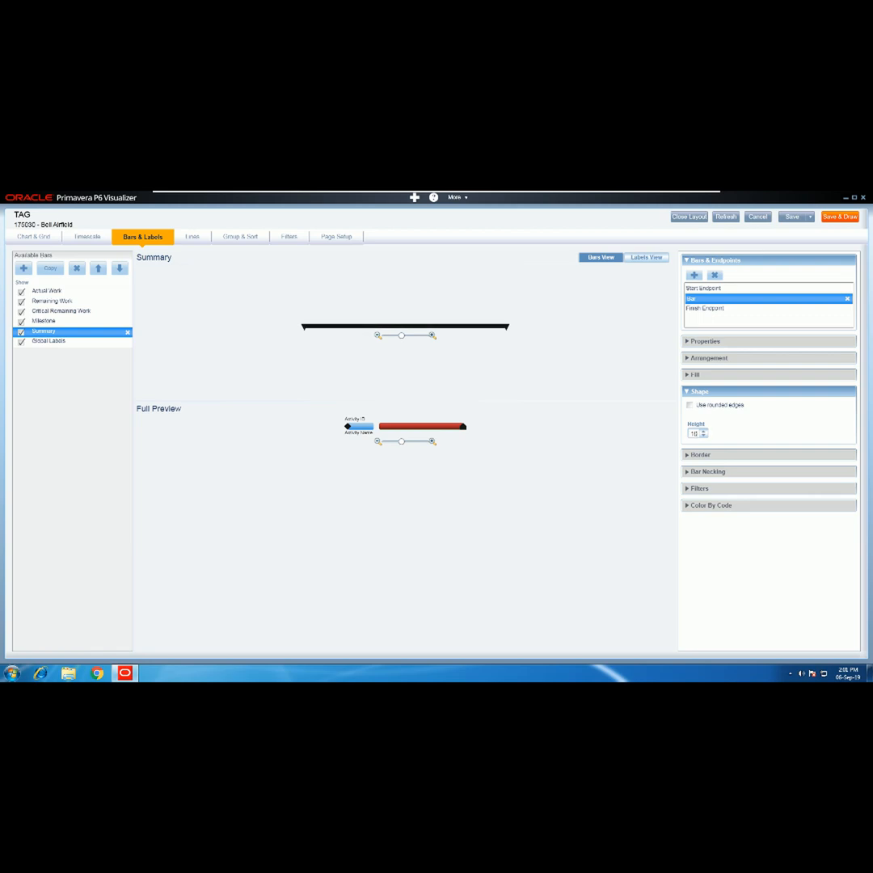
click(50, 341)
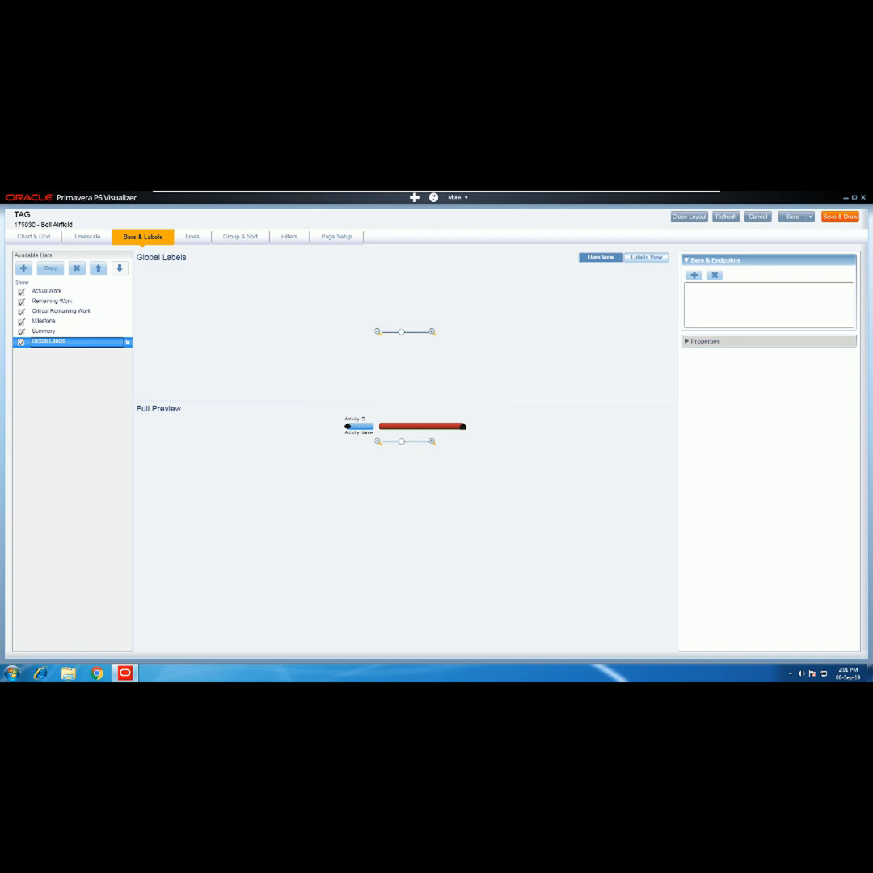
- Delete the Activity ID label from the top-left-center position above the bars
click(646, 257)
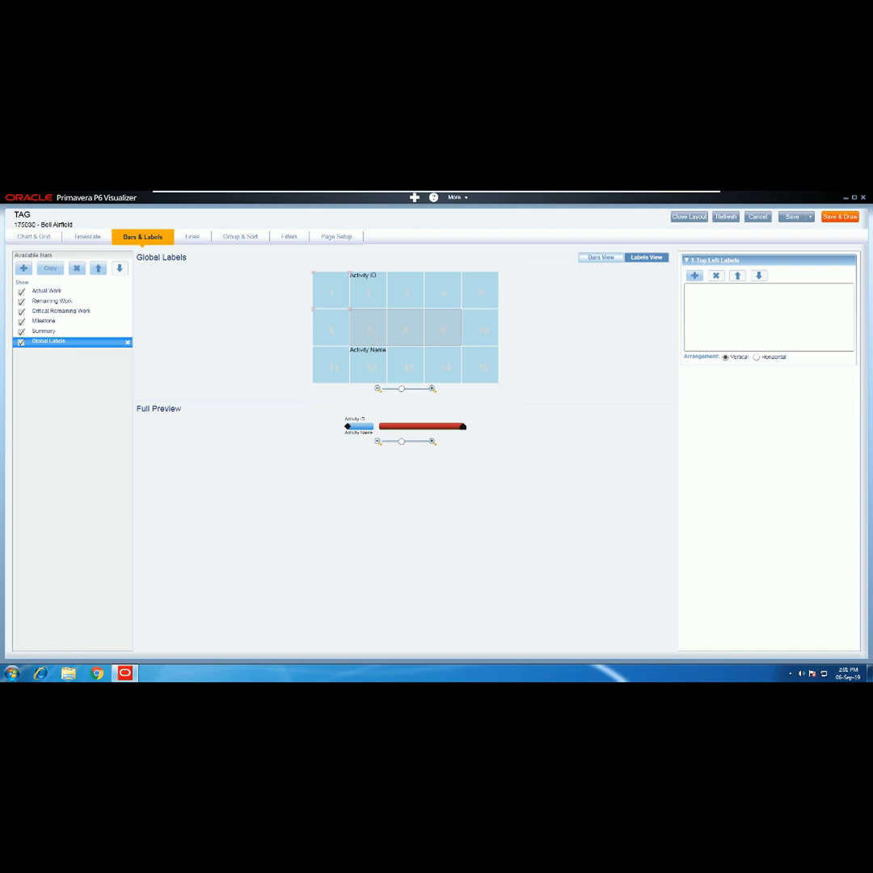
click(369, 291)
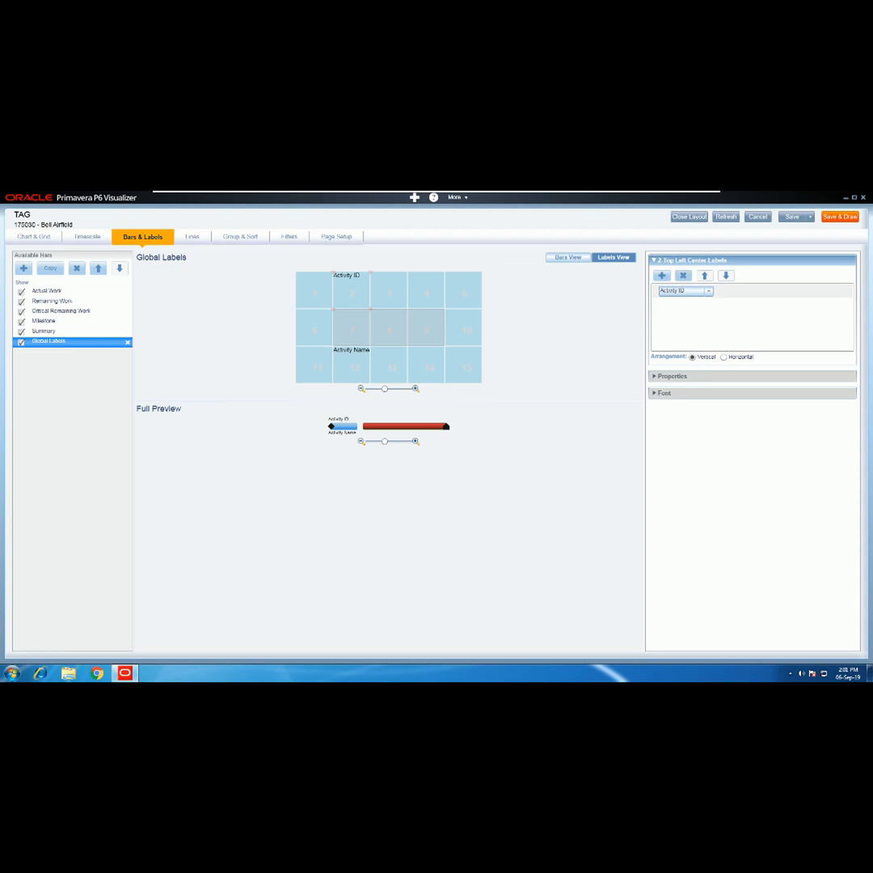
click(683, 275)
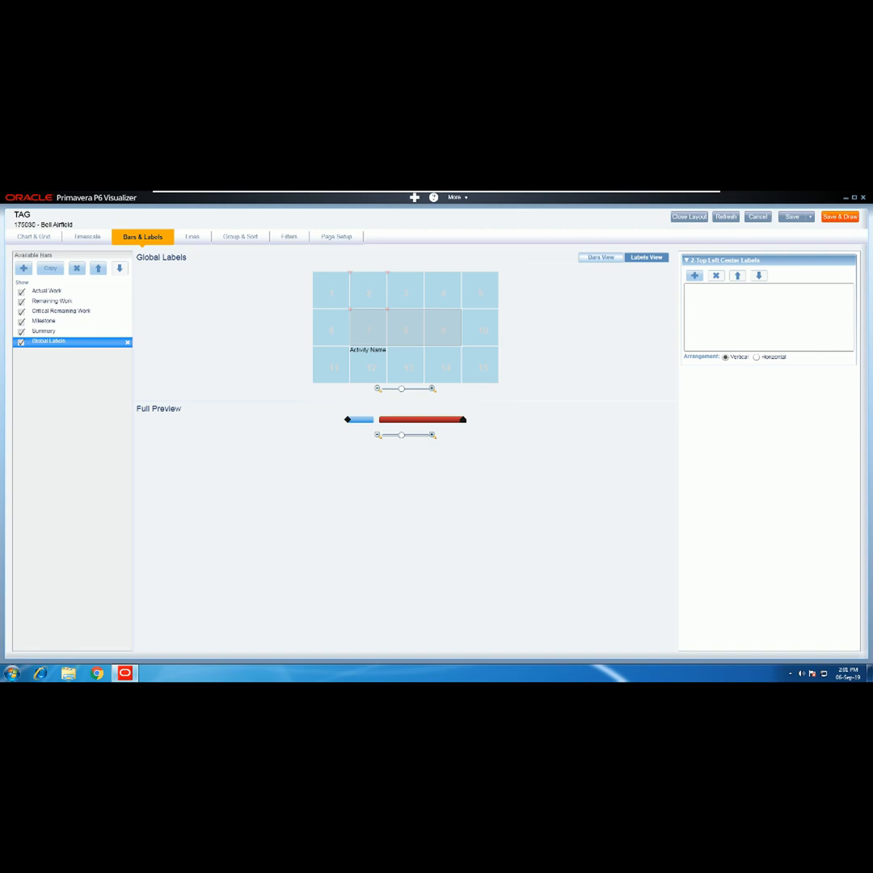
click(405, 328)
- Add a center-center Activity ID label in white, size 12 font
click(694, 276)
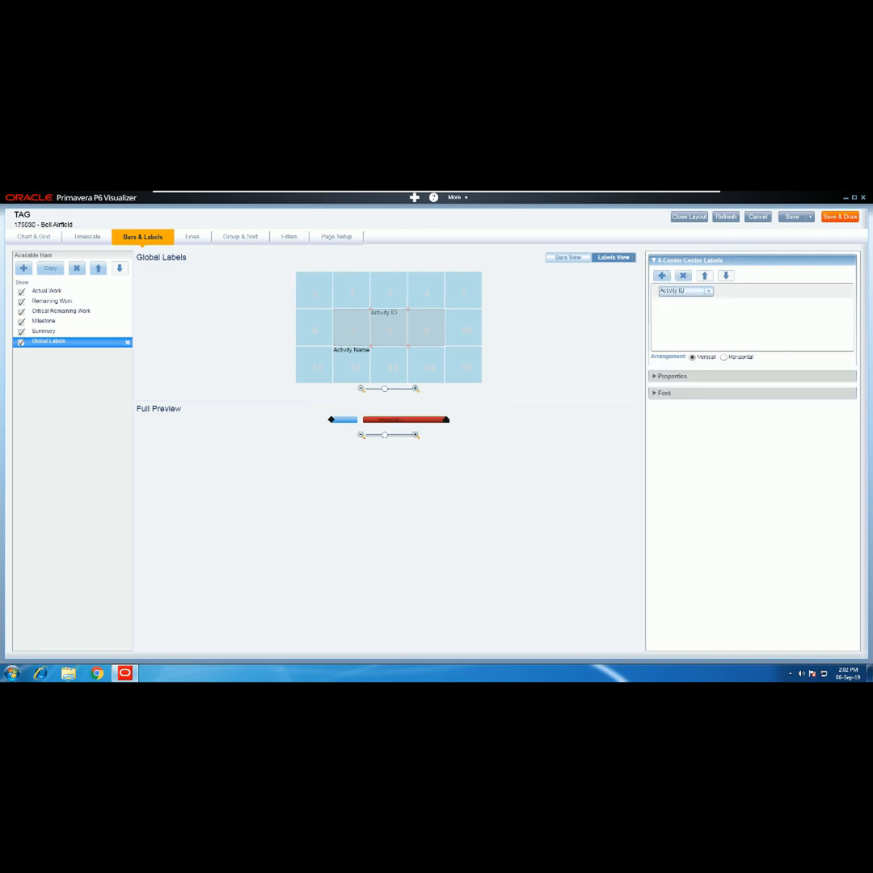
click(708, 291)
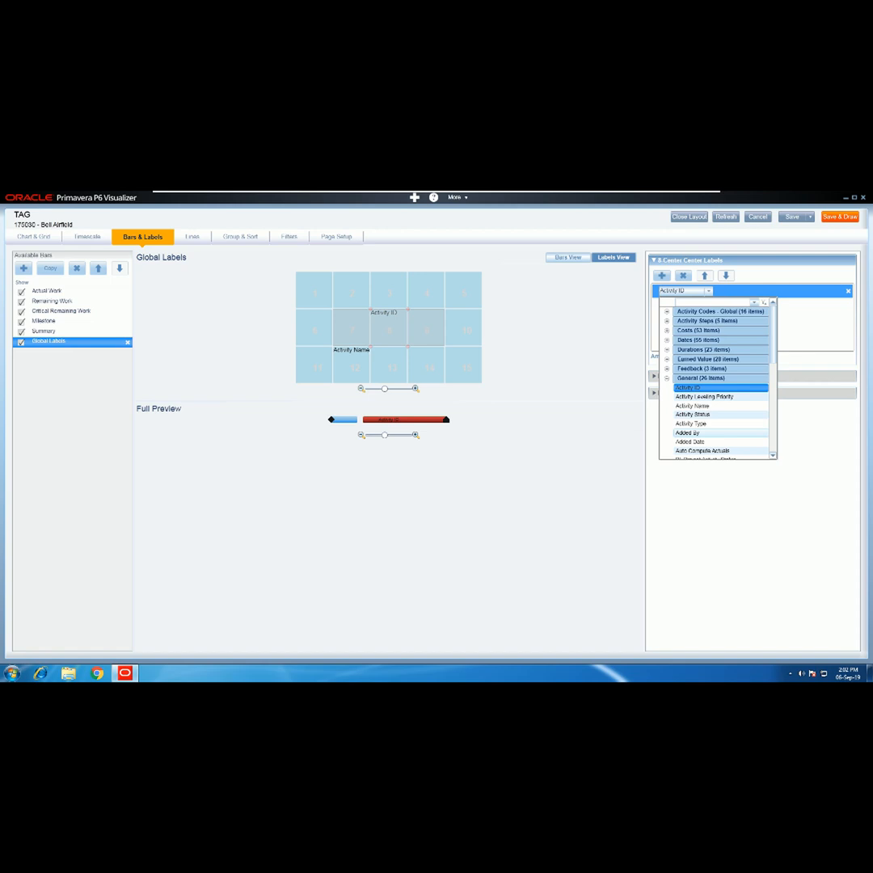
key(Escape)
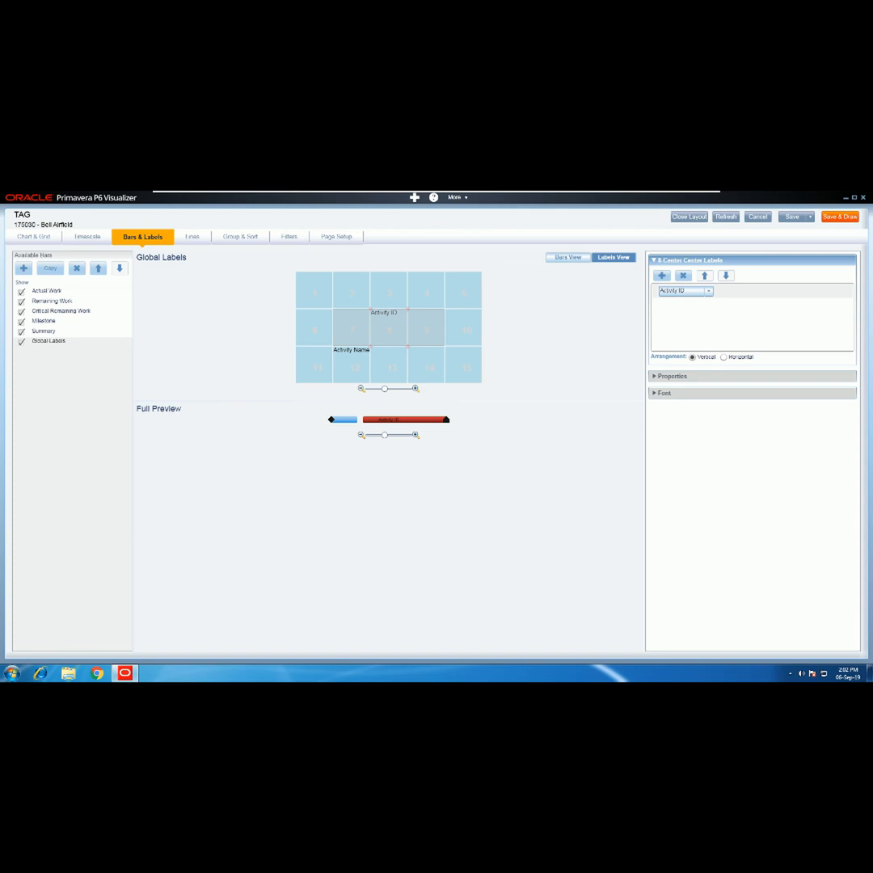
click(664, 393)
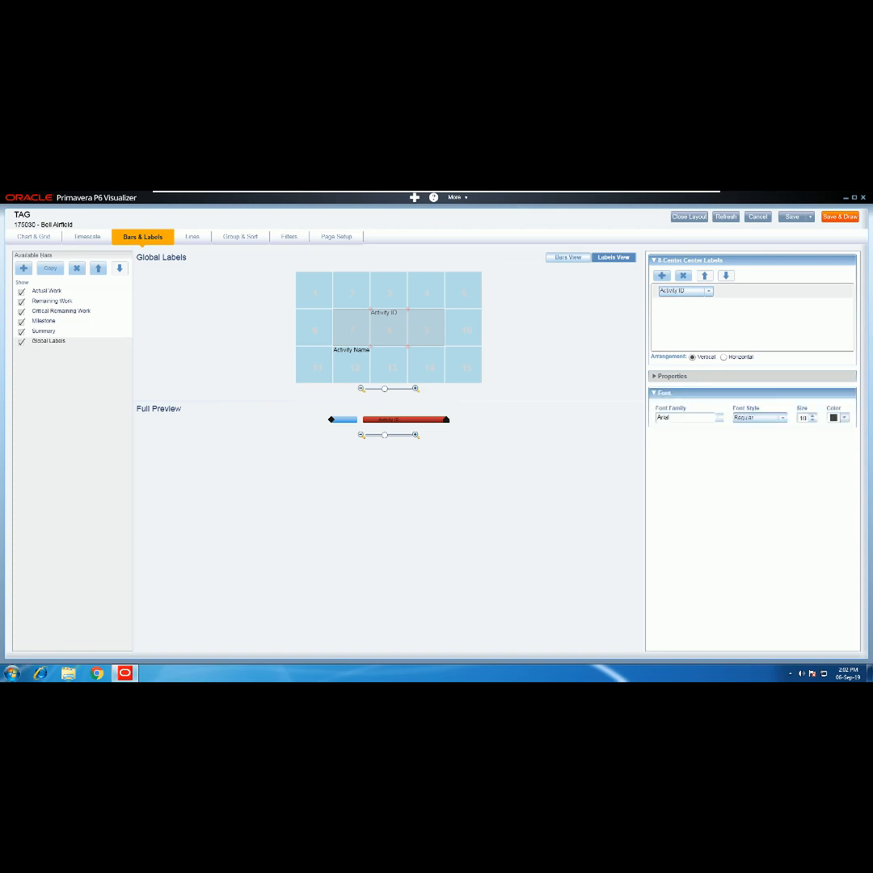
click(812, 417)
click(844, 418)
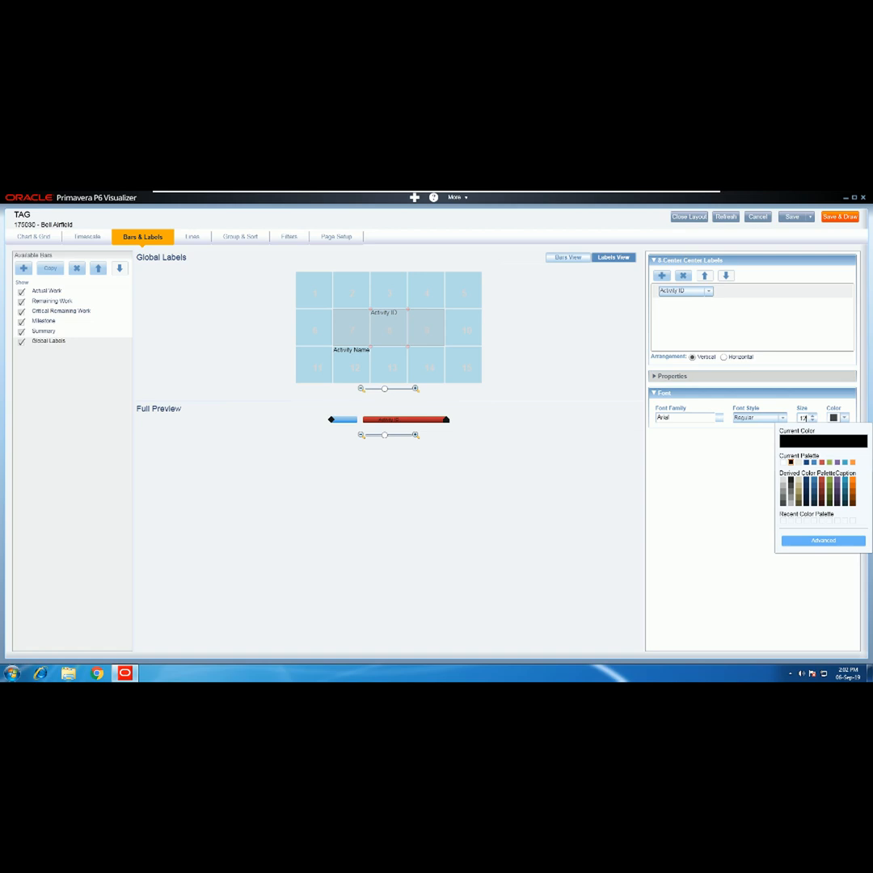
click(783, 462)
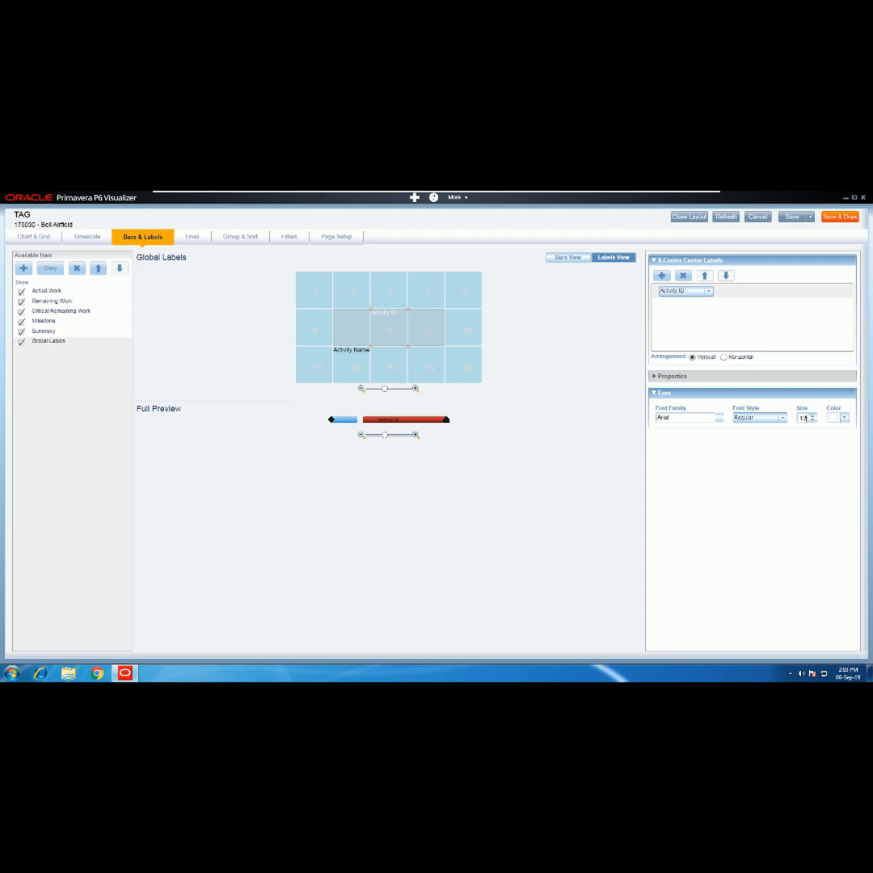
click(352, 365)
click(568, 257)
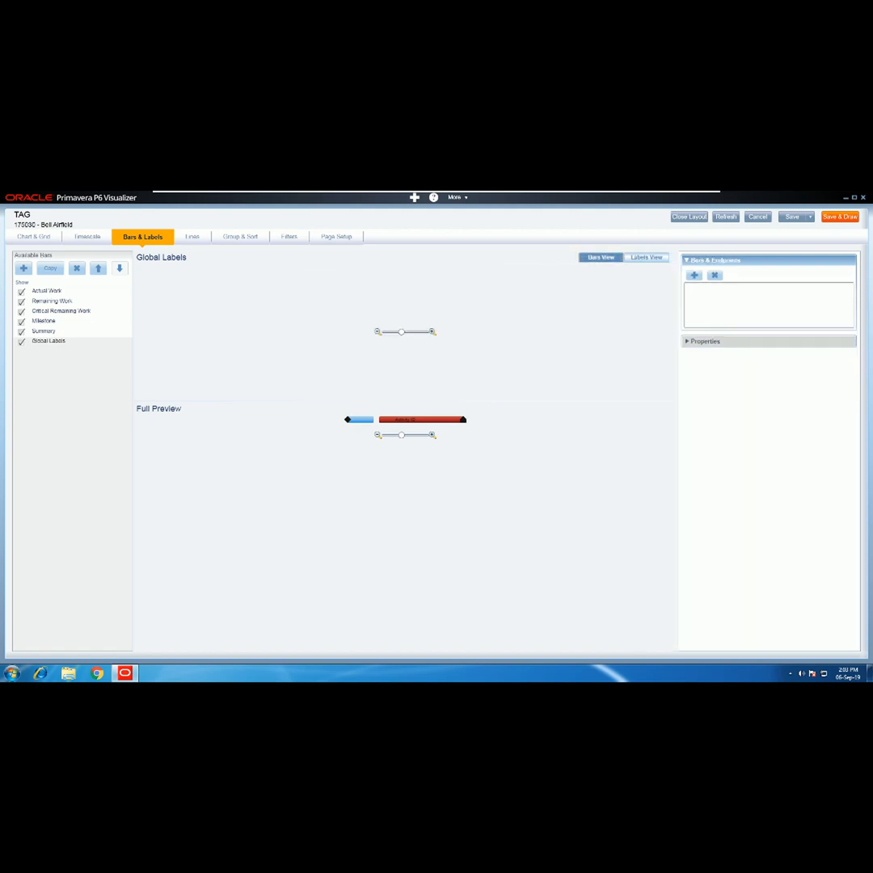
- Move the Activity Name label from below the bar to its right, keeping Activity ID on the bar
click(646, 257)
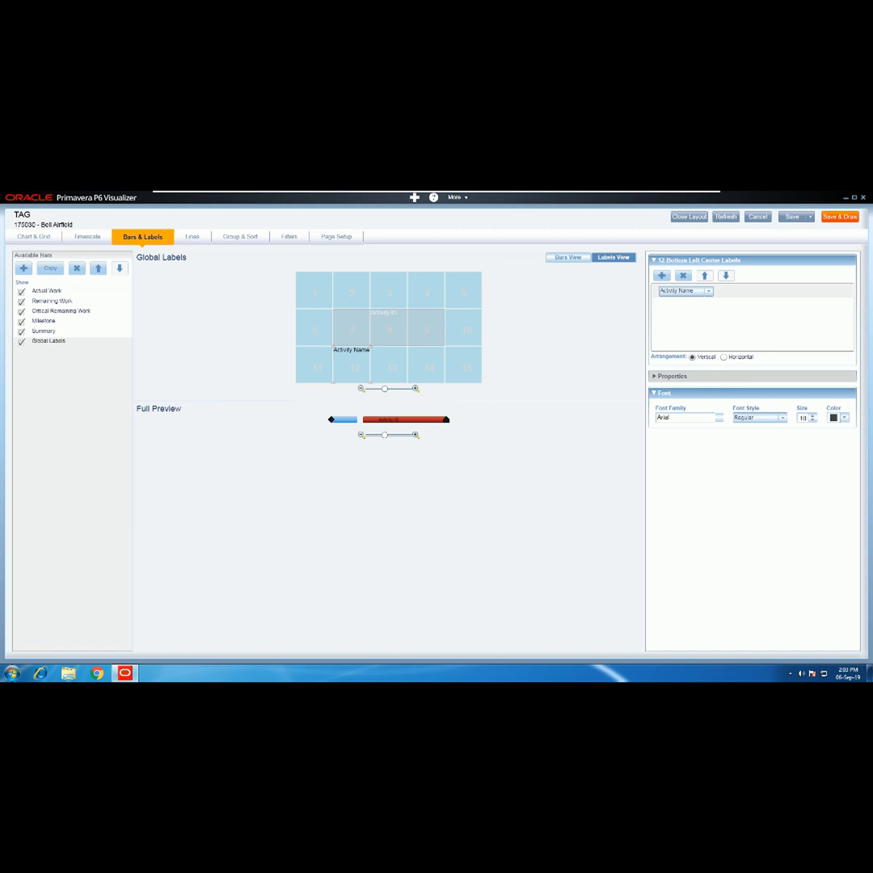
click(683, 275)
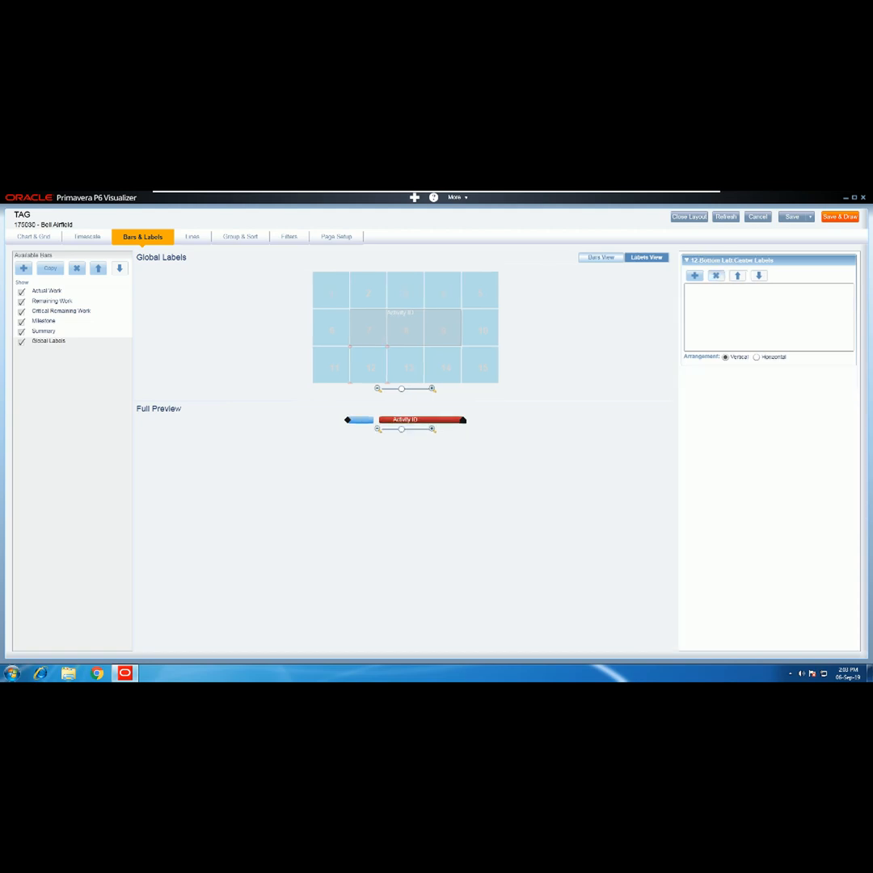
click(481, 328)
click(694, 275)
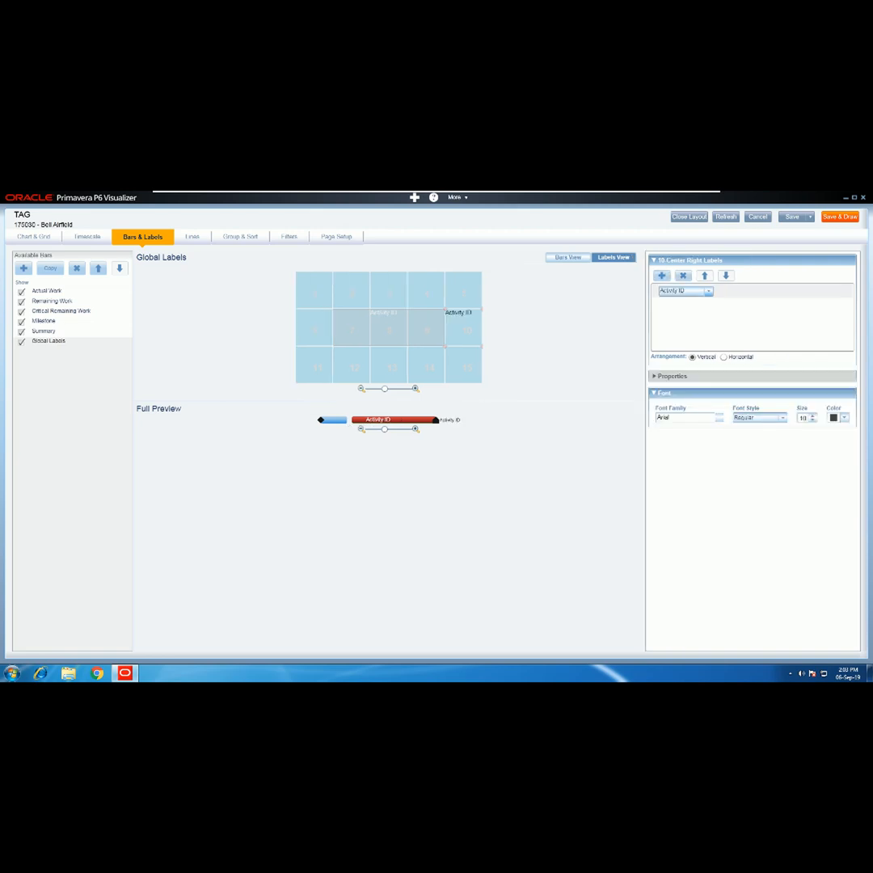
click(709, 291)
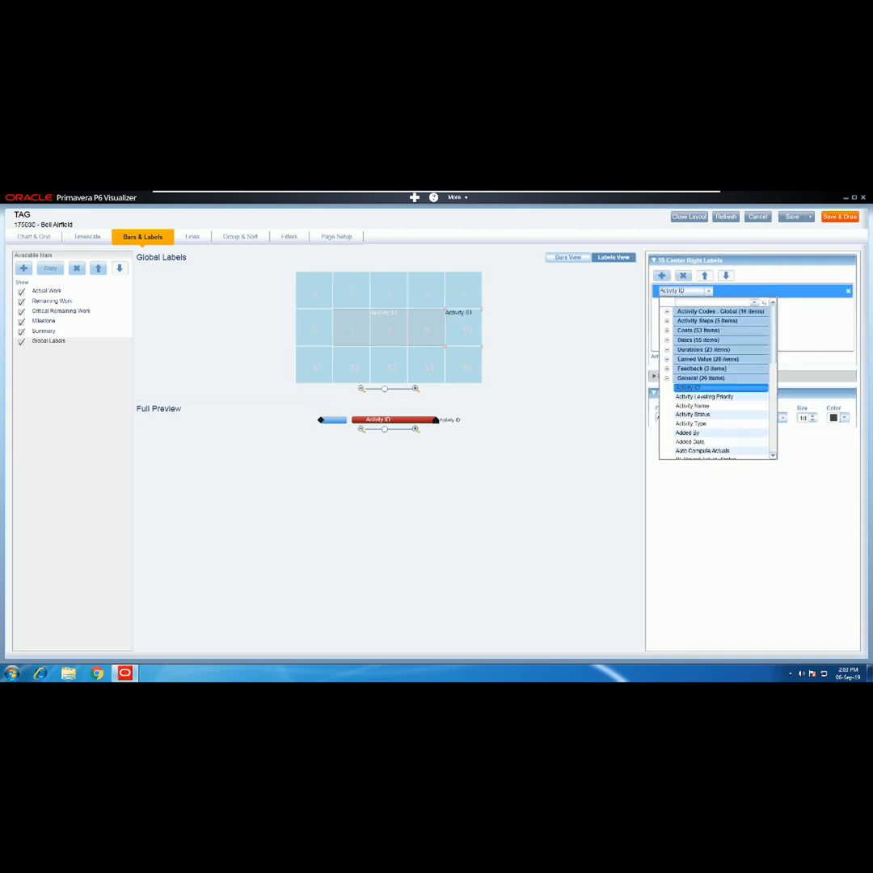
click(693, 406)
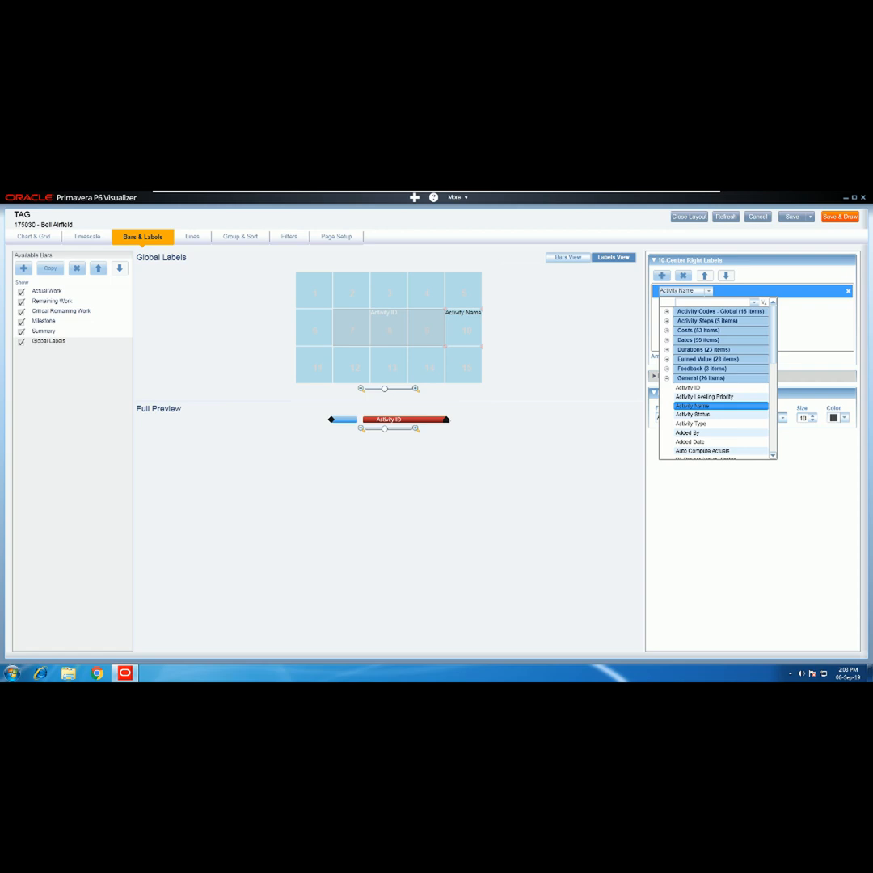
click(693, 405)
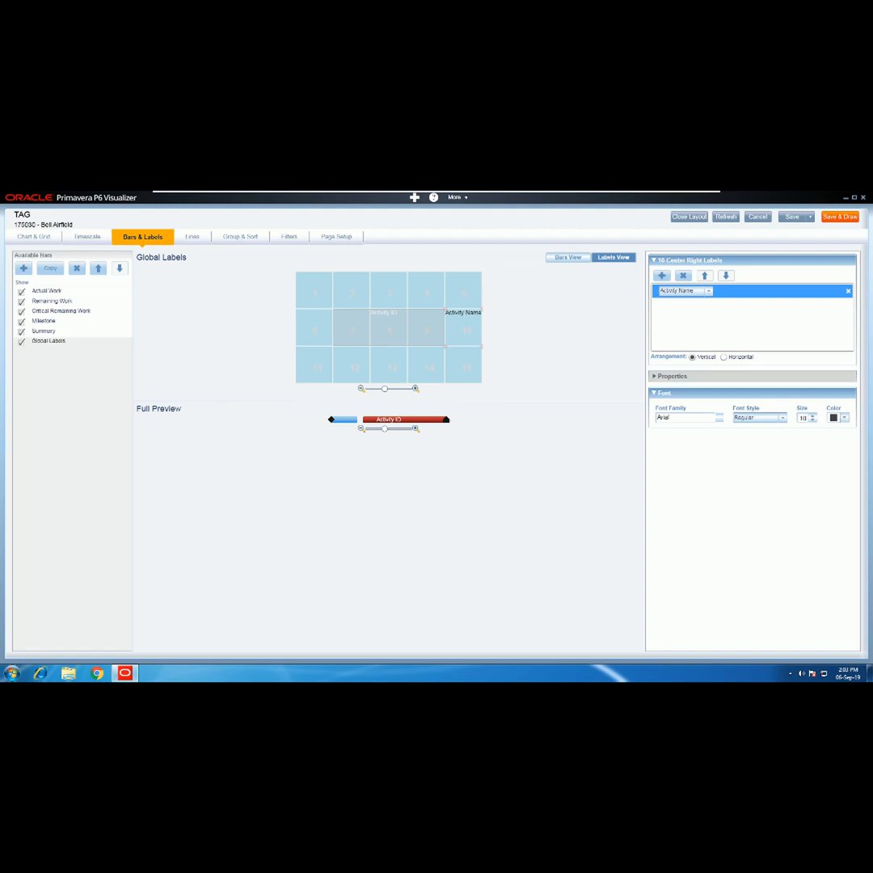
click(192, 237)
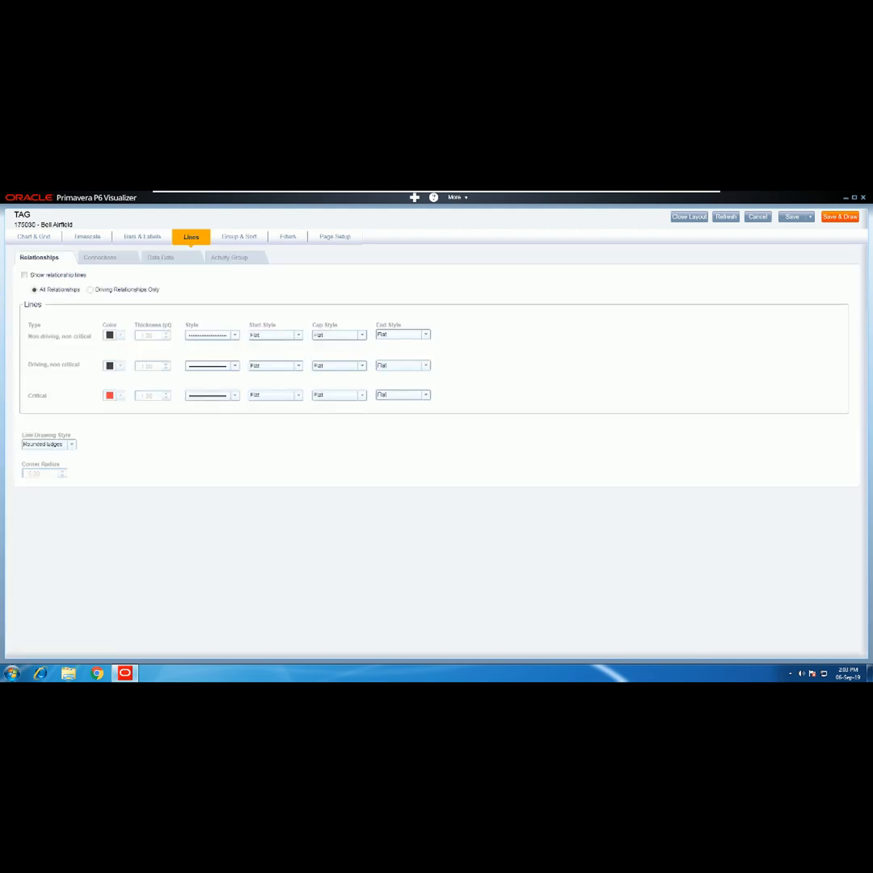
- Switch on relationship lines and review the Connections, Data Date and Activity Group line options
click(24, 275)
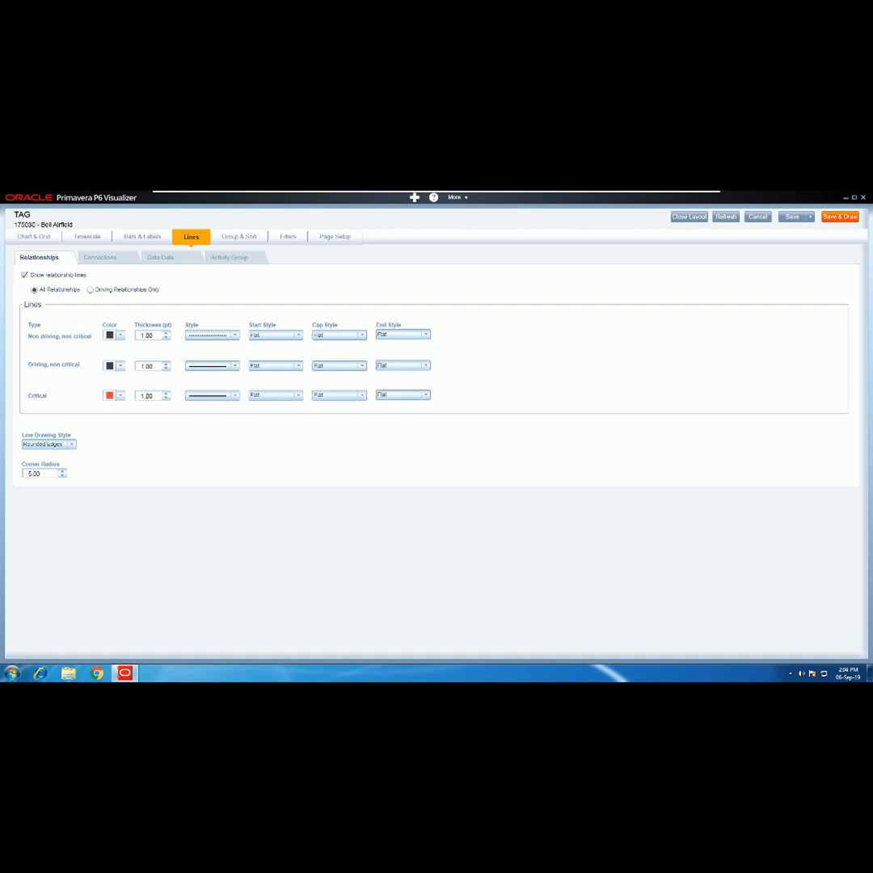
click(101, 258)
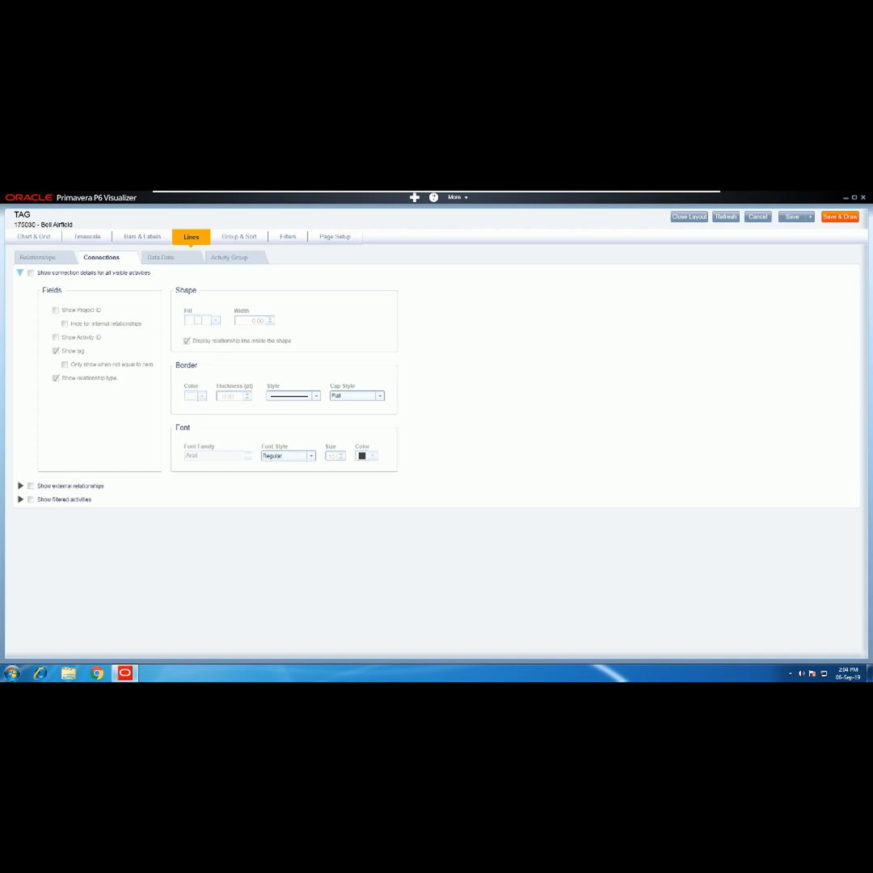
click(161, 258)
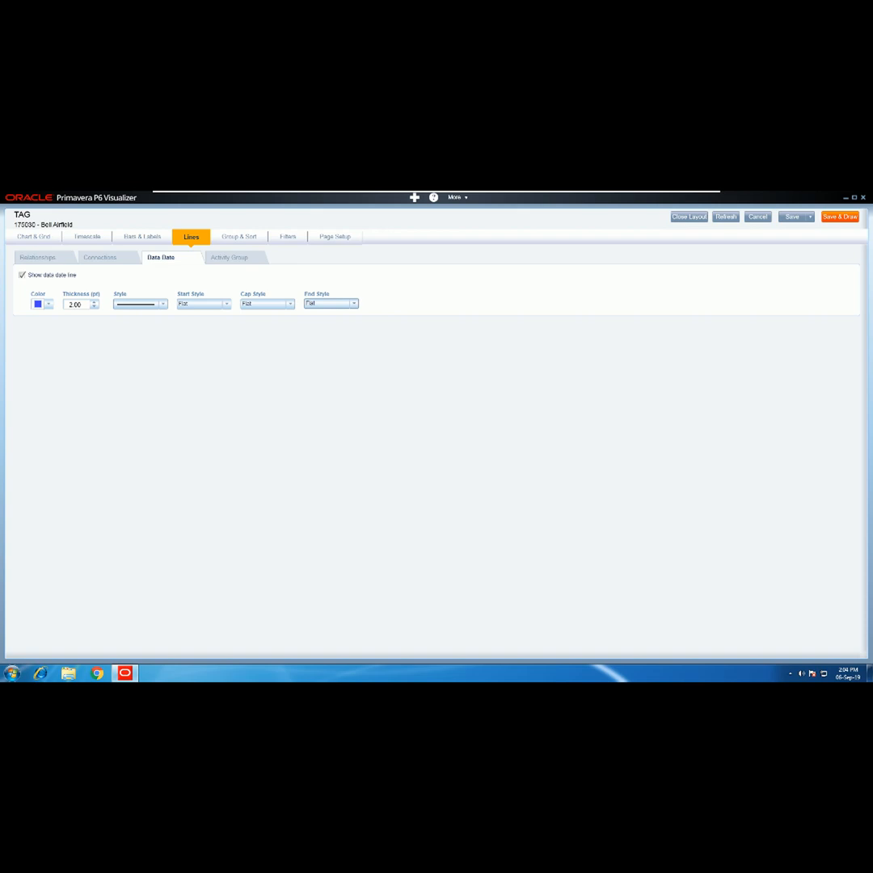
click(232, 258)
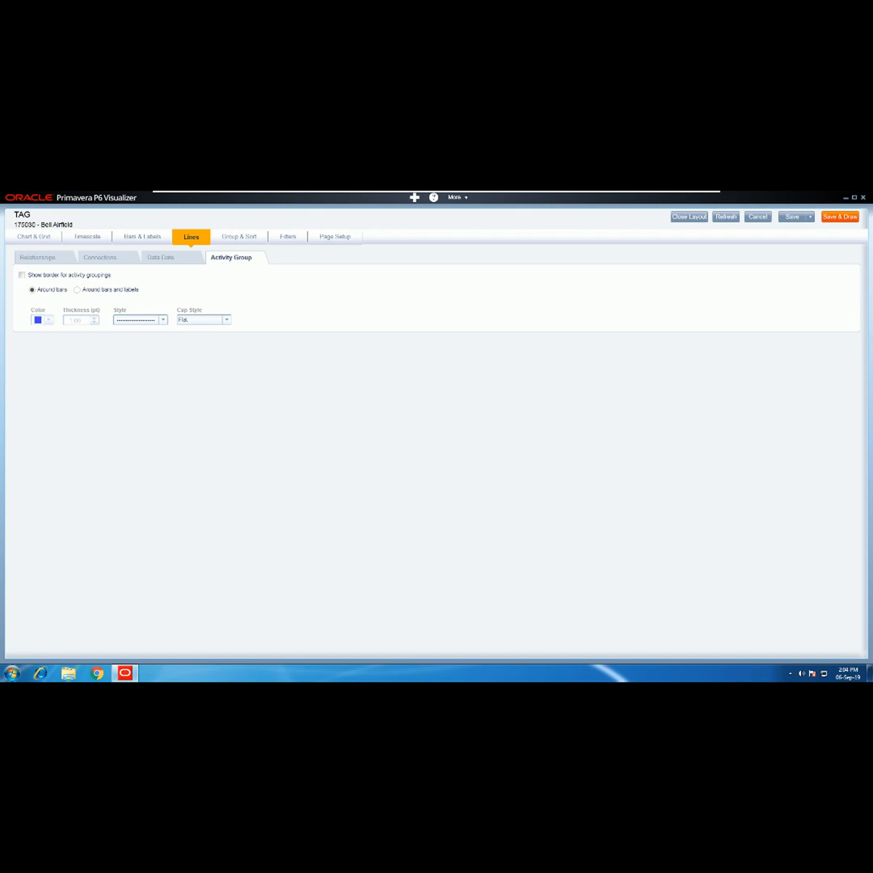
click(239, 237)
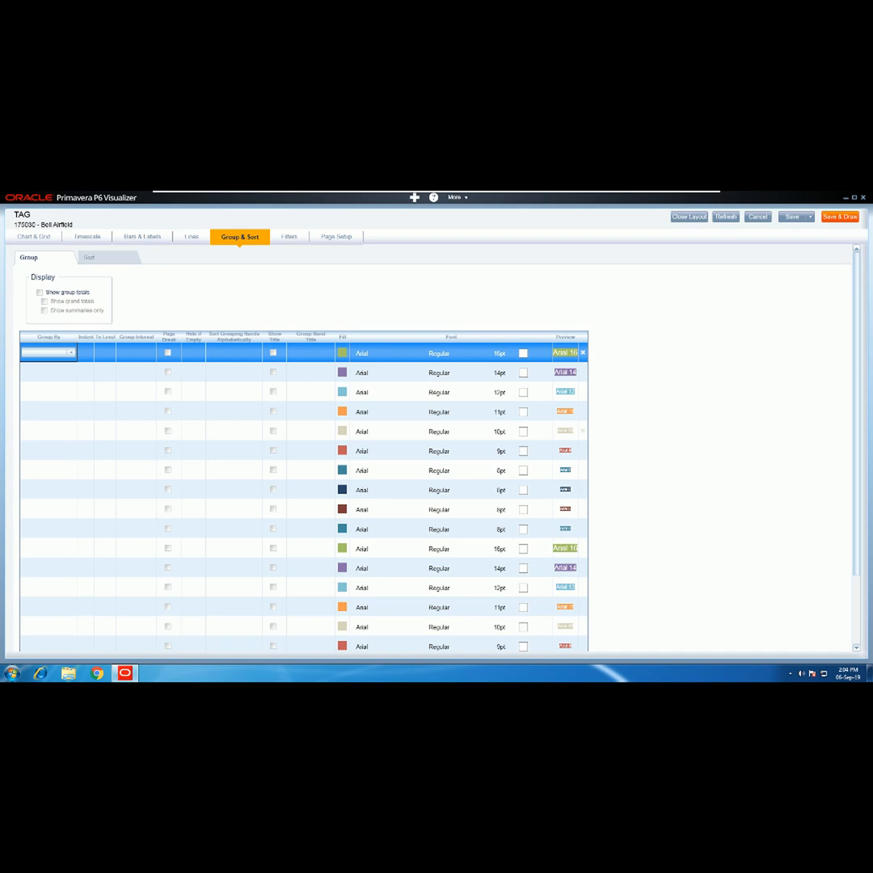
- Add an ascending Activity ID sort and recheck it in Group & Sort
click(90, 257)
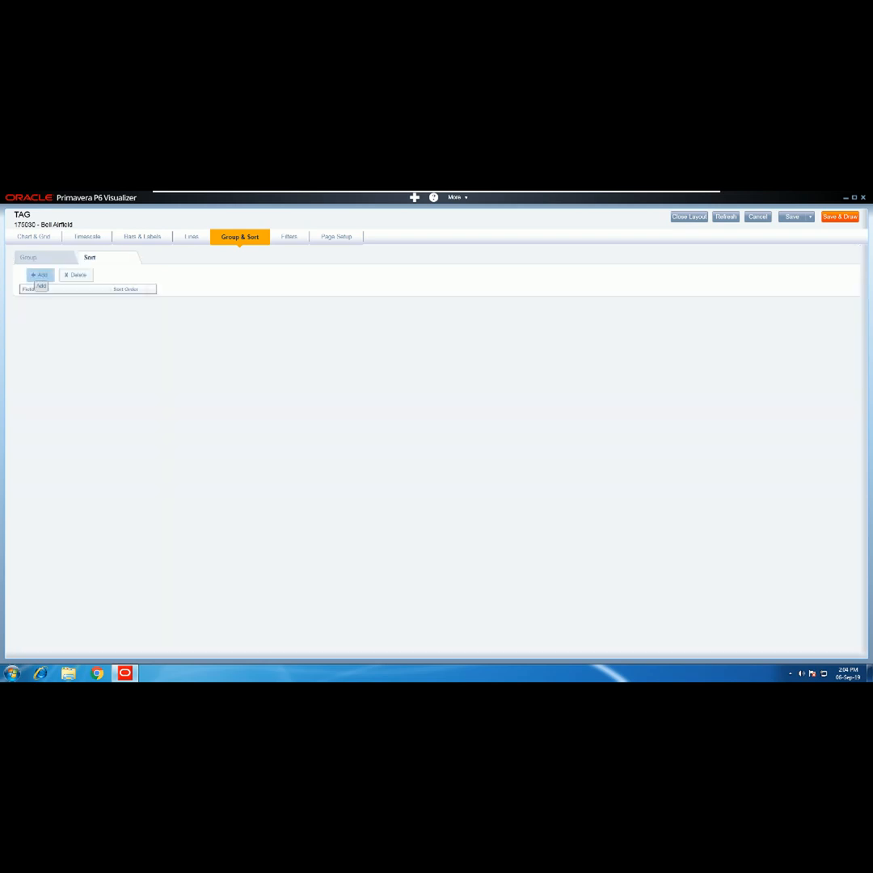
click(38, 275)
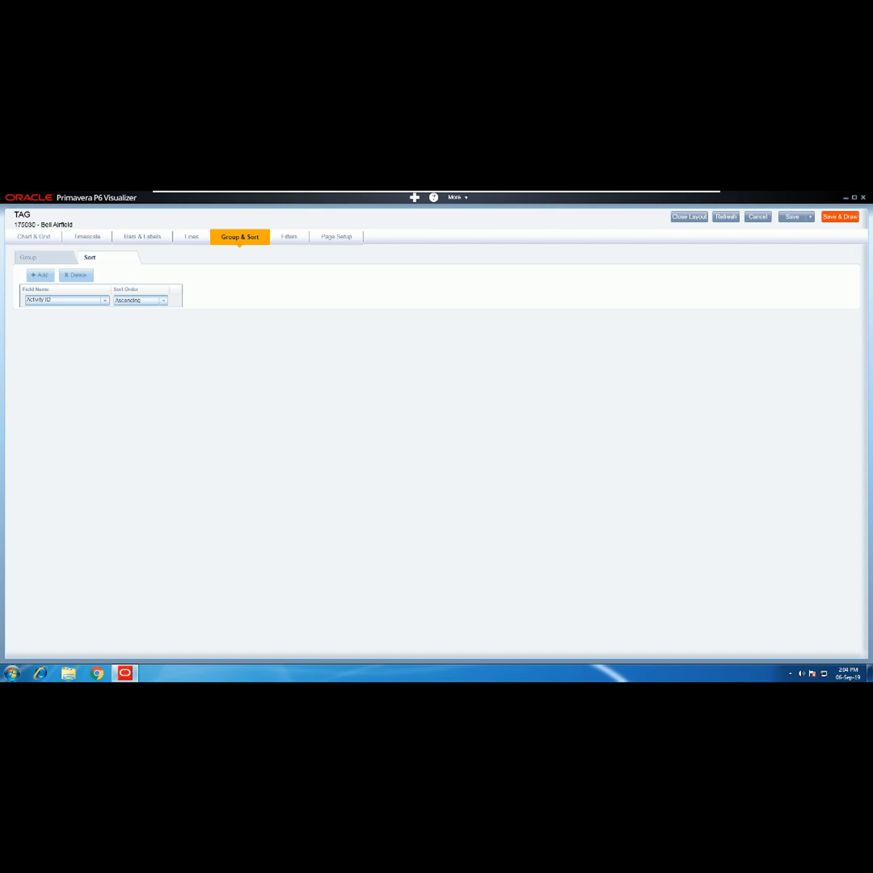
click(840, 217)
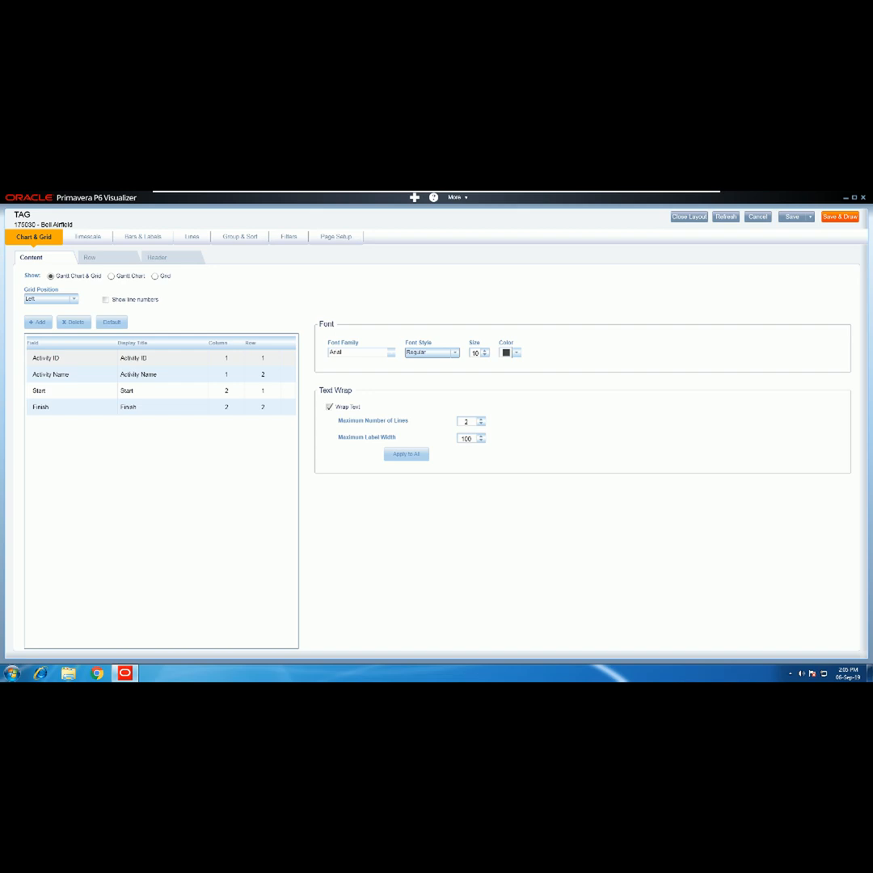
click(240, 237)
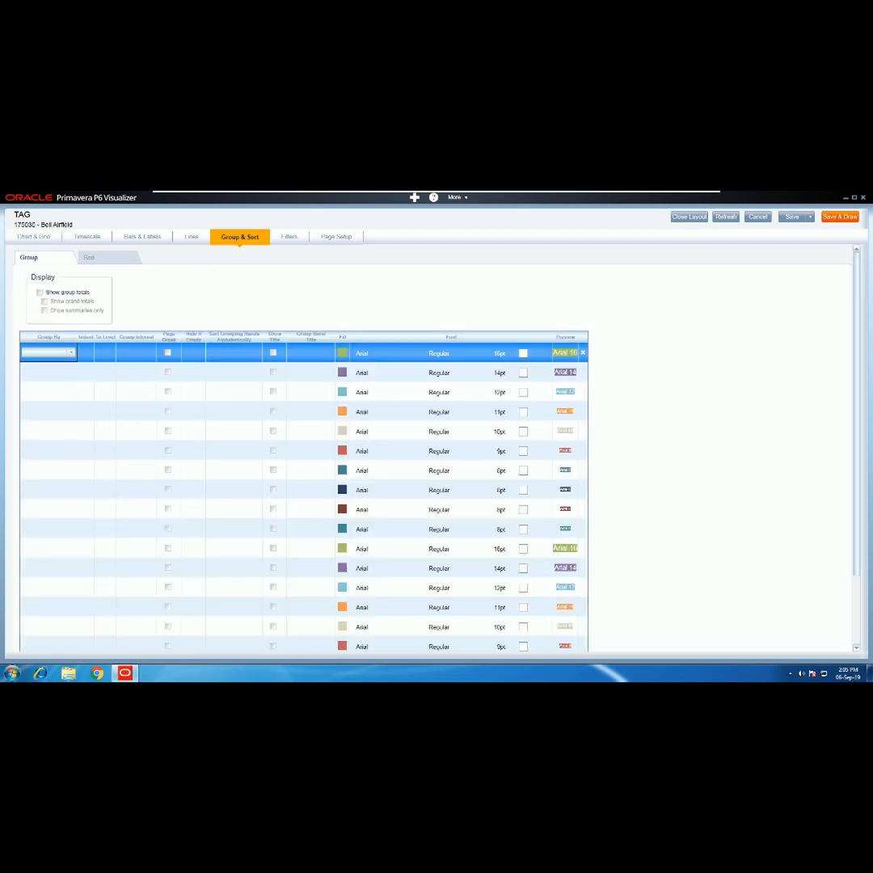
click(90, 258)
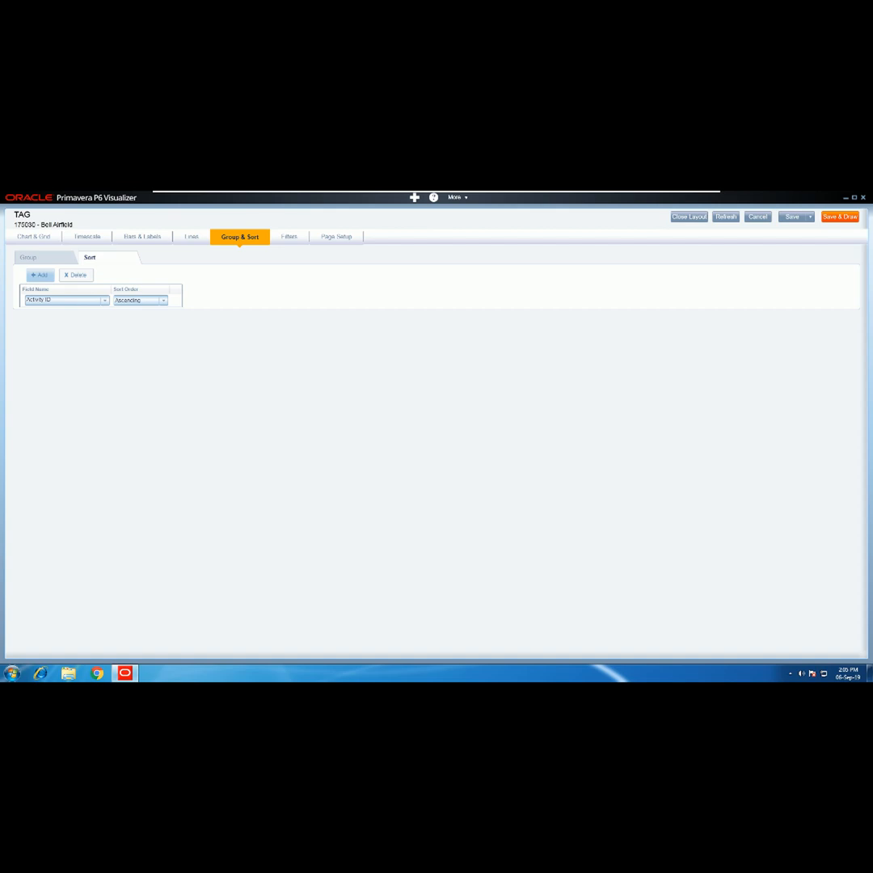
click(288, 237)
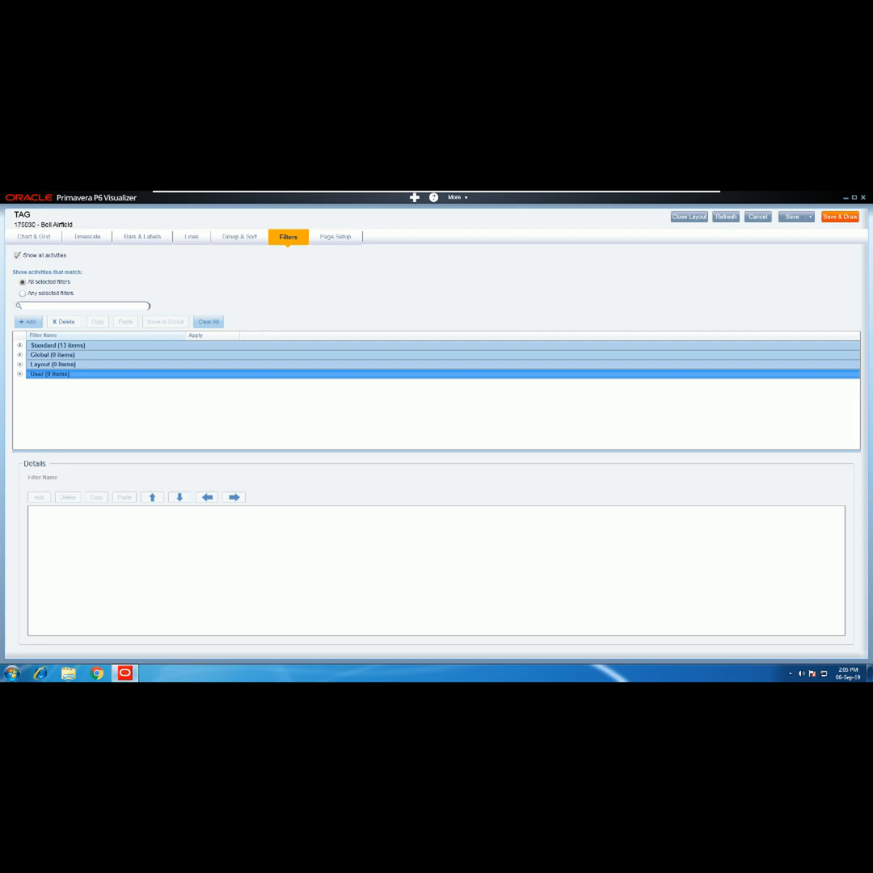
- Set paper size to A3 with margins 0.80" top, 0.50" bottom and left, 0.70" right
click(335, 237)
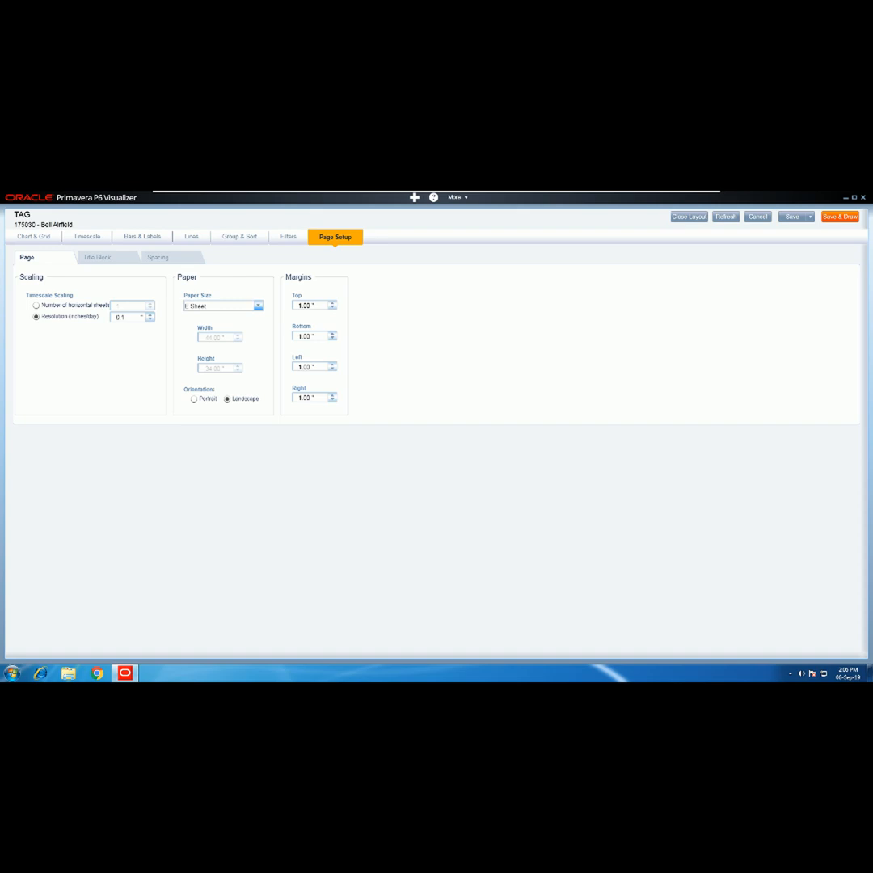
click(259, 306)
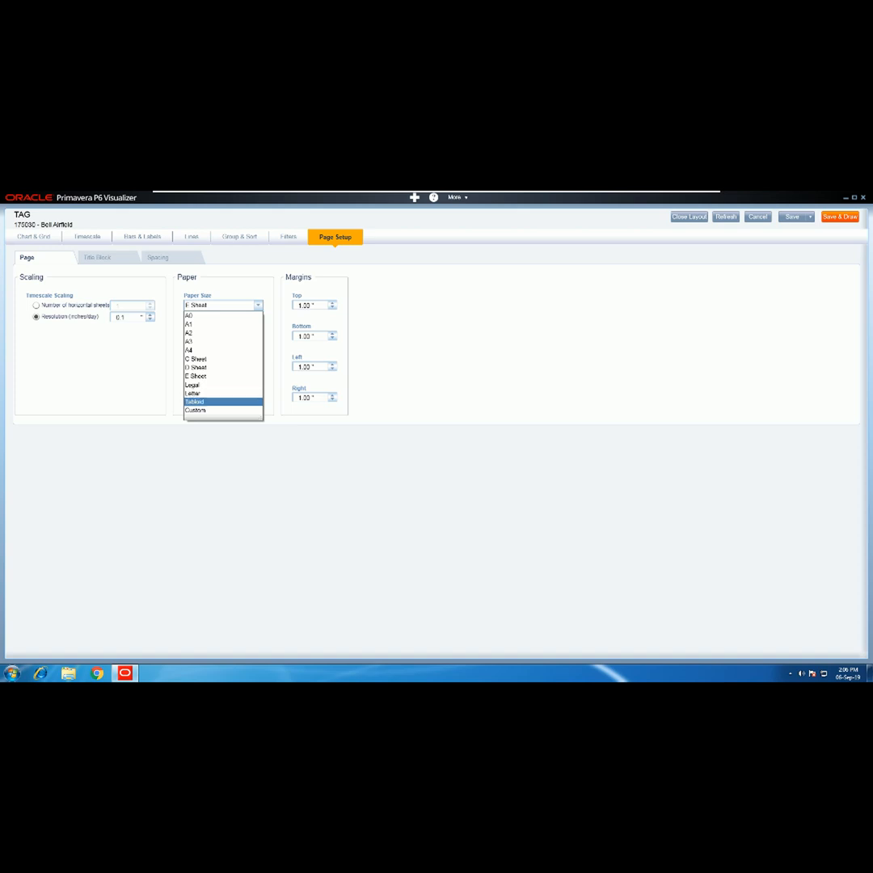
click(212, 341)
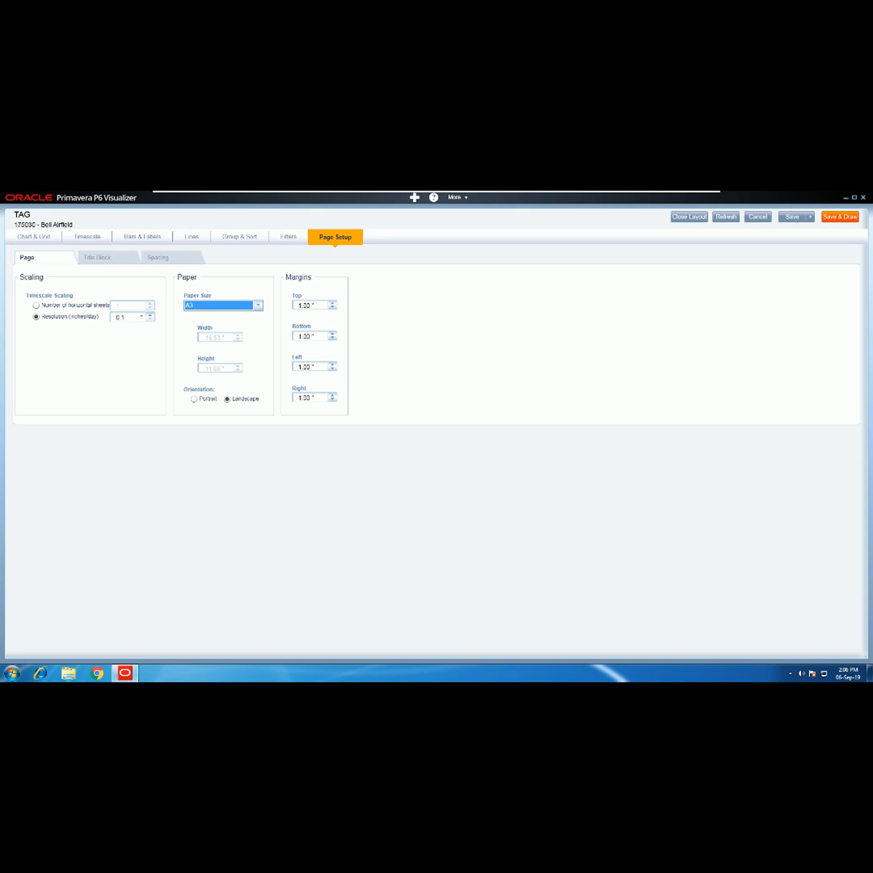
click(333, 307)
click(332, 307)
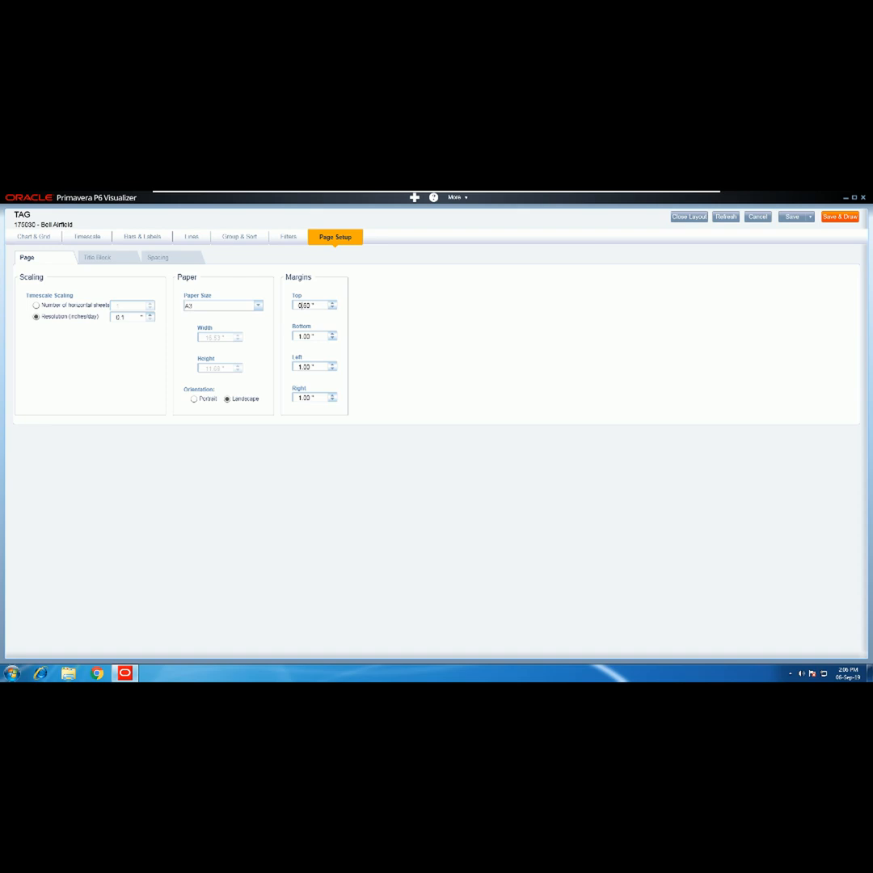
click(333, 338)
click(332, 338)
click(332, 369)
click(332, 399)
click(332, 399)
click(332, 399)
- Raise the line spacing from 20 to 25
click(98, 258)
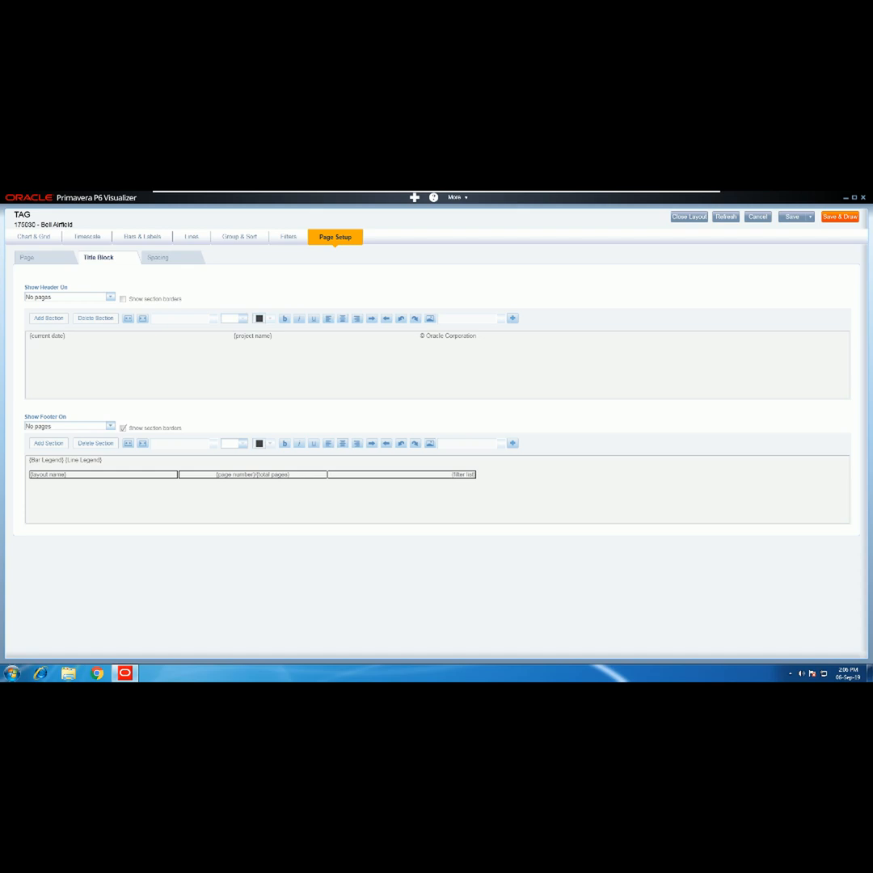
click(159, 258)
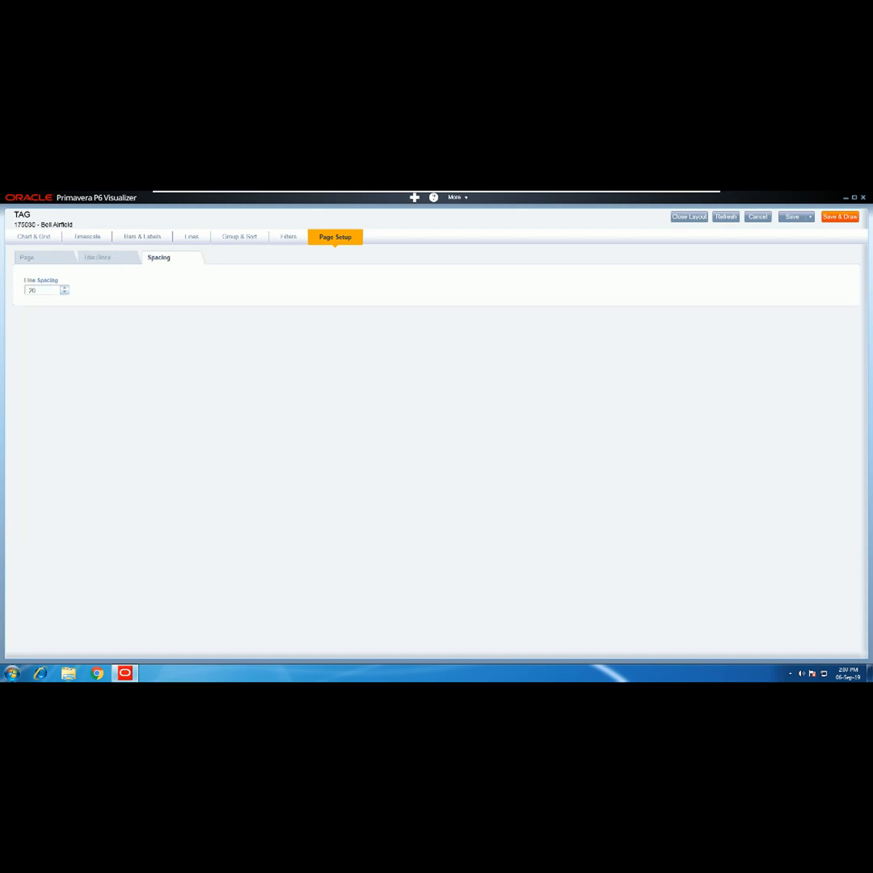
click(65, 288)
click(64, 288)
click(65, 288)
- Draw the Bell Airfield Gantt chart with the new layout, then request to exit Visualizer
click(840, 217)
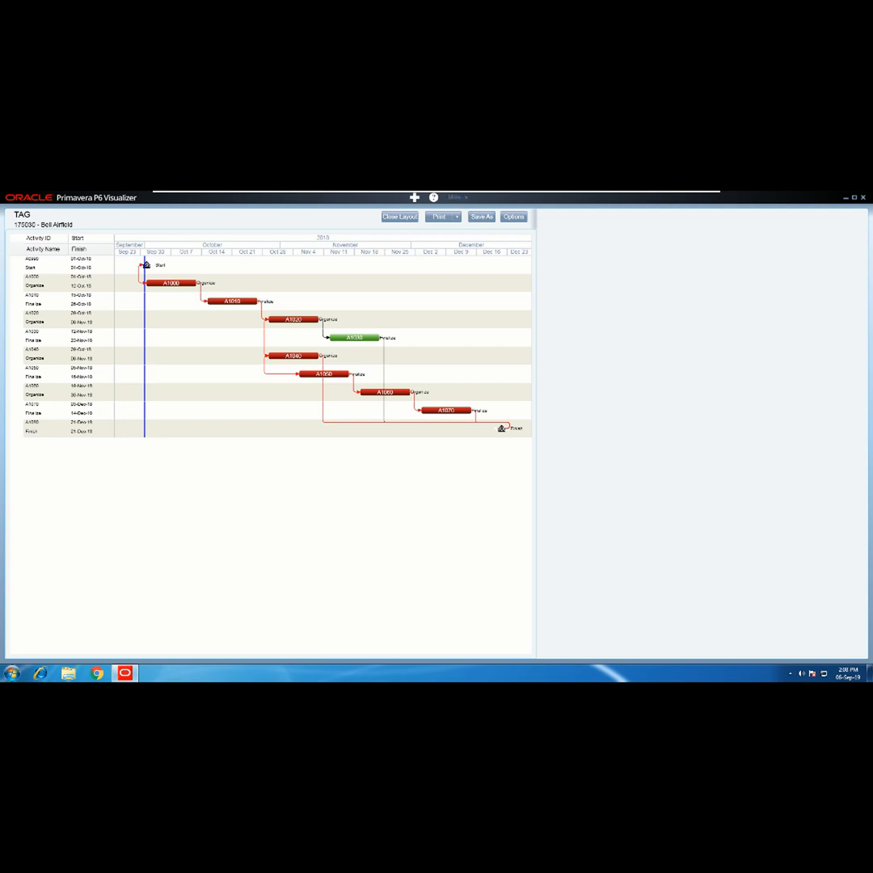
click(458, 197)
click(460, 221)
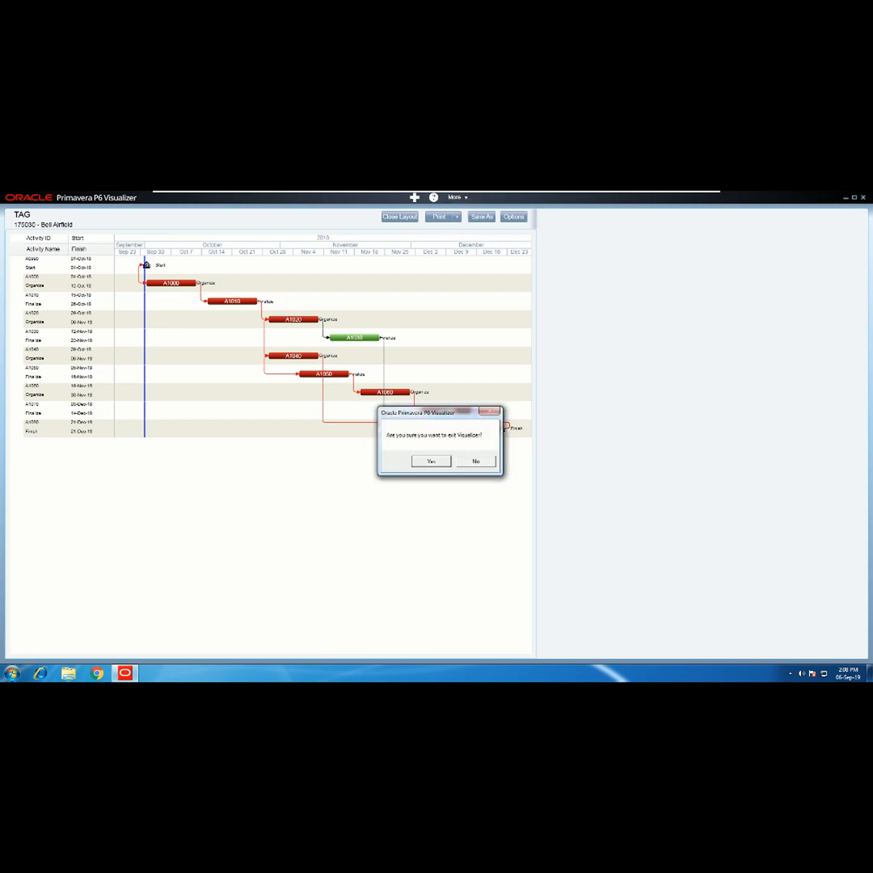